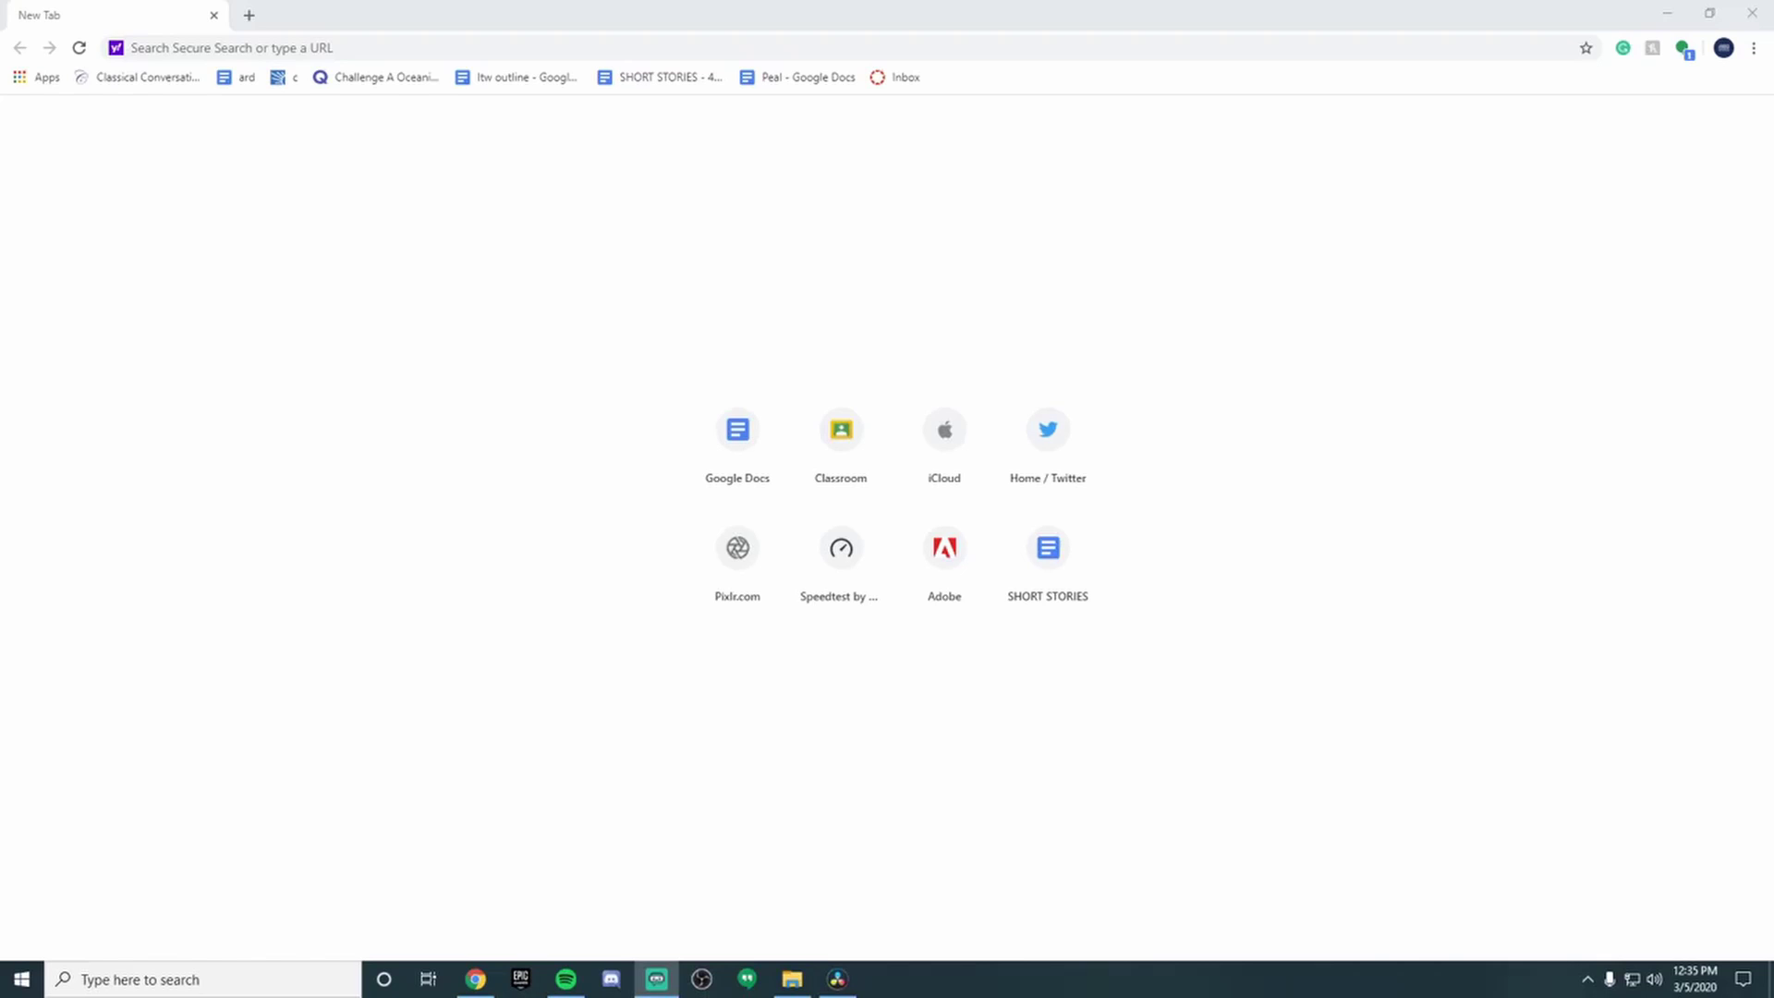
Step: Go to the Twitch site and open your own channel page from the account menu
{"action": "left_click", "coordinate": [184, 48]}
{"action": "type", "text": "twit"}
{"action": "key", "text": "Return"}
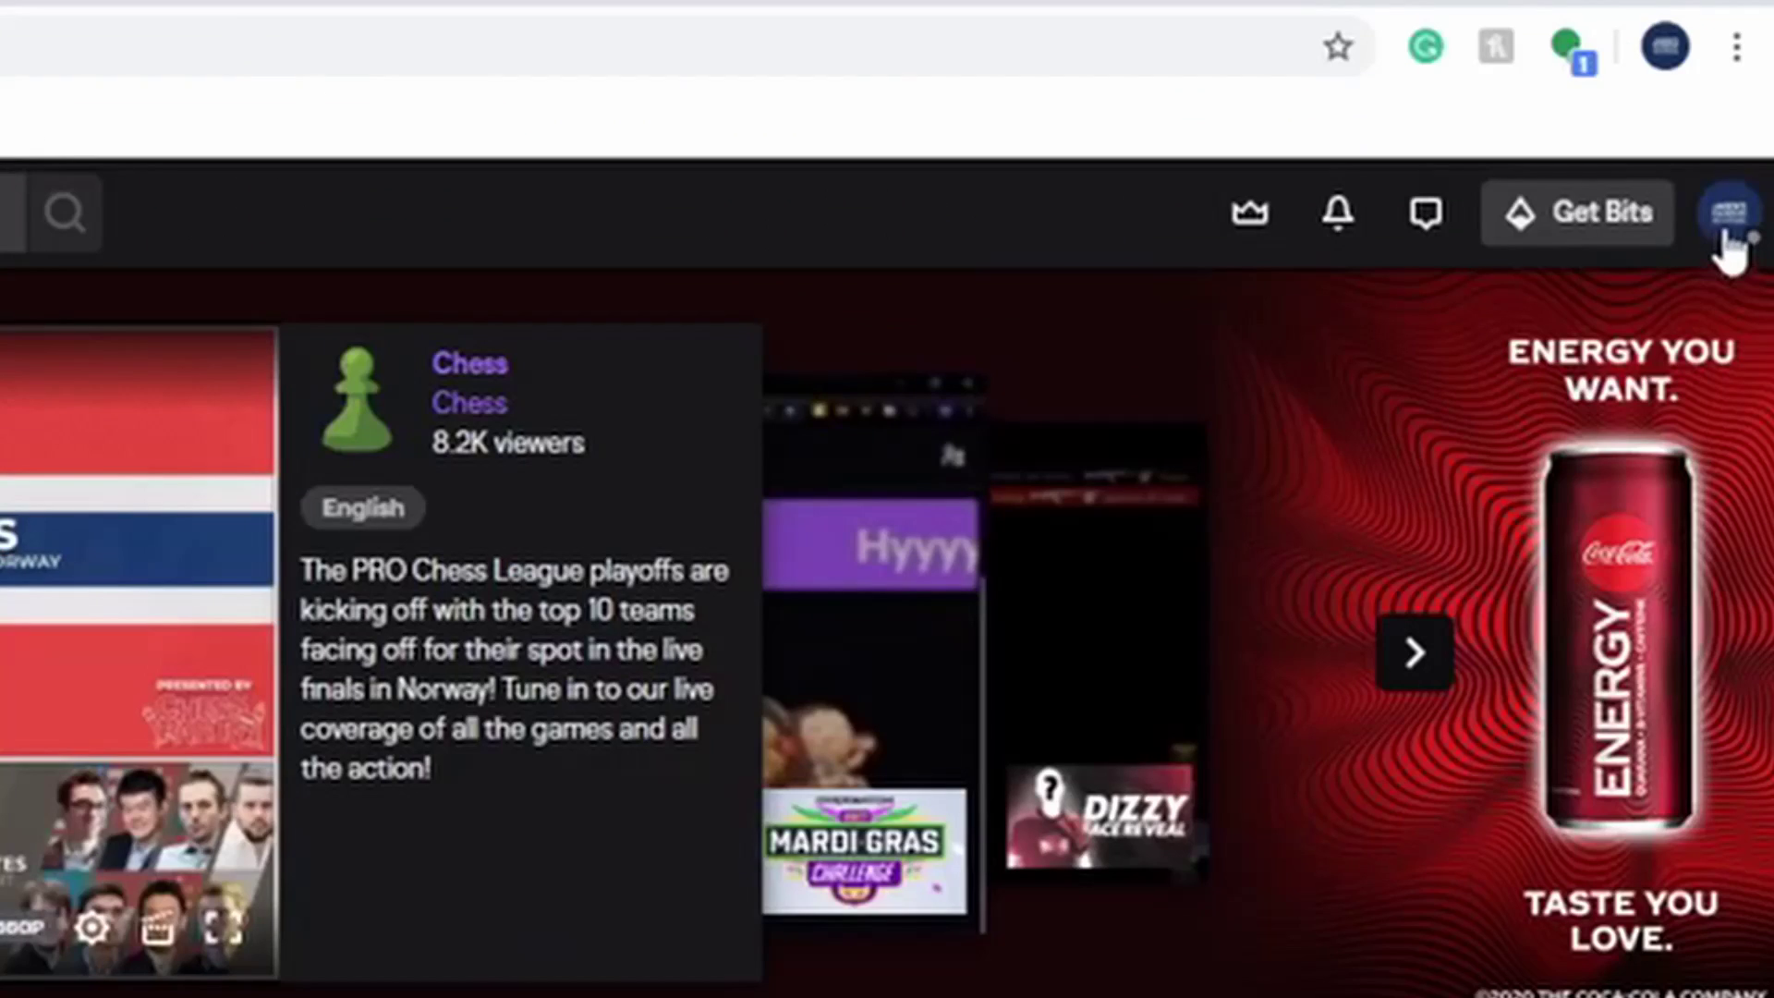
{"action": "left_click", "coordinate": [1749, 118]}
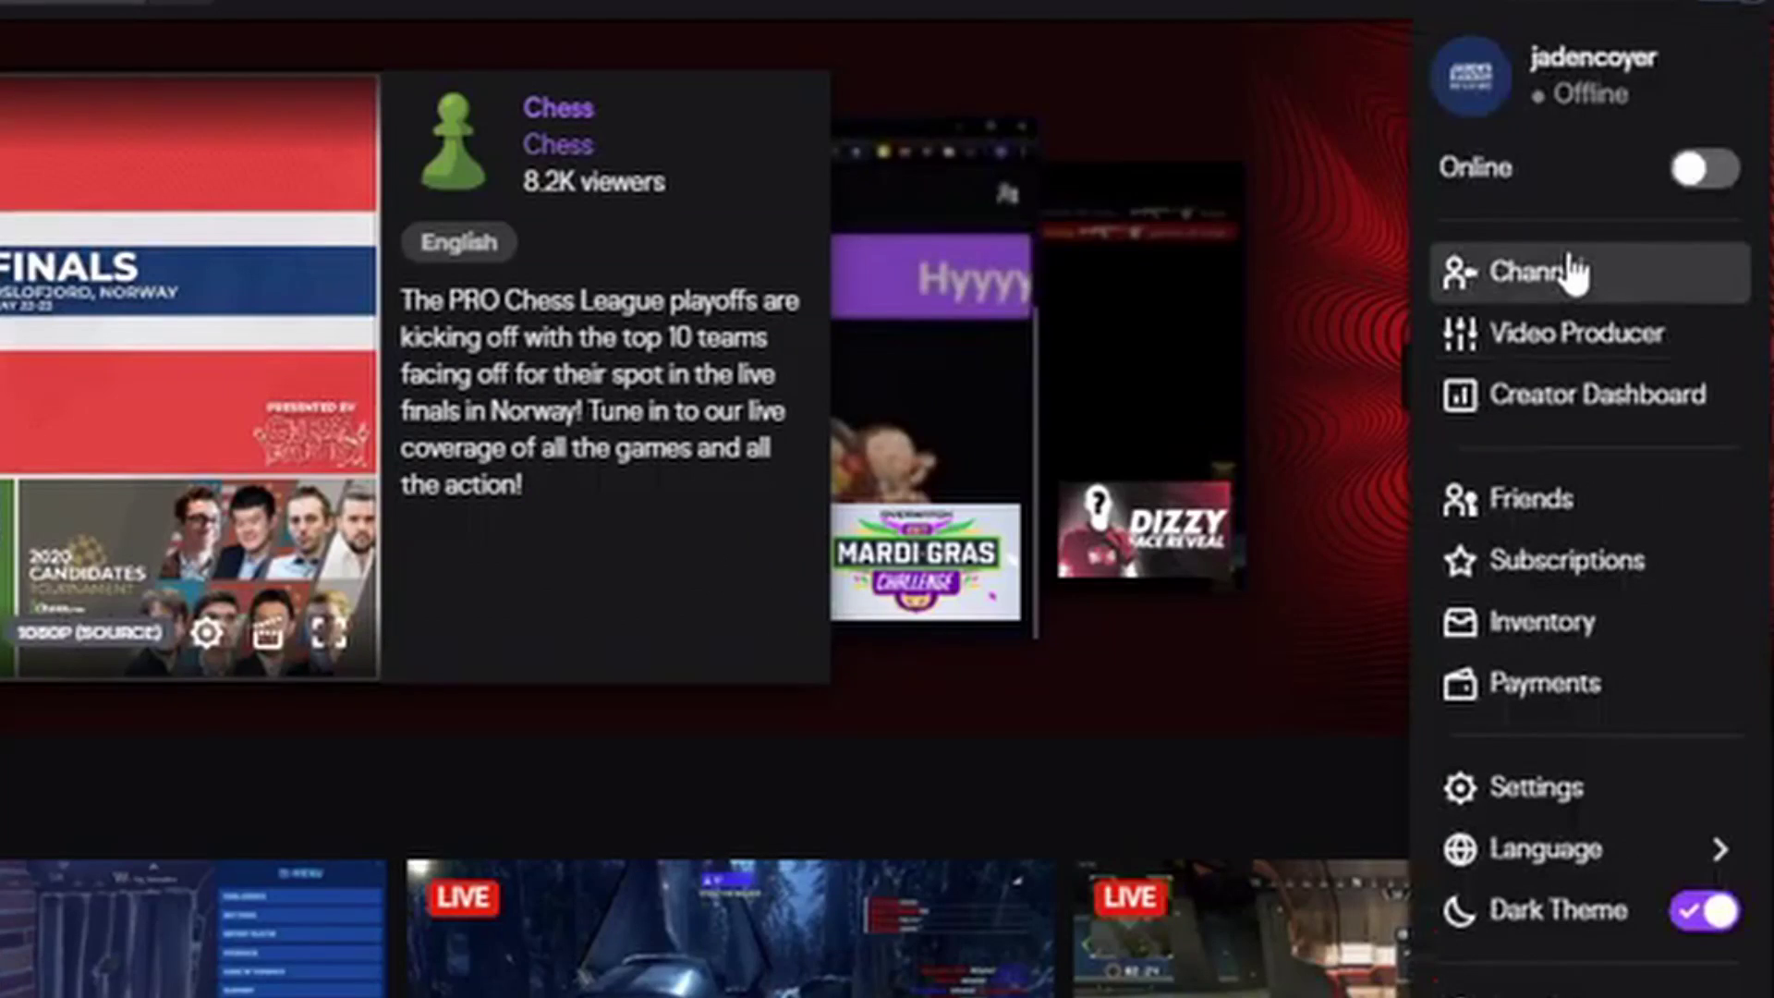
{"action": "left_click", "coordinate": [1520, 539]}
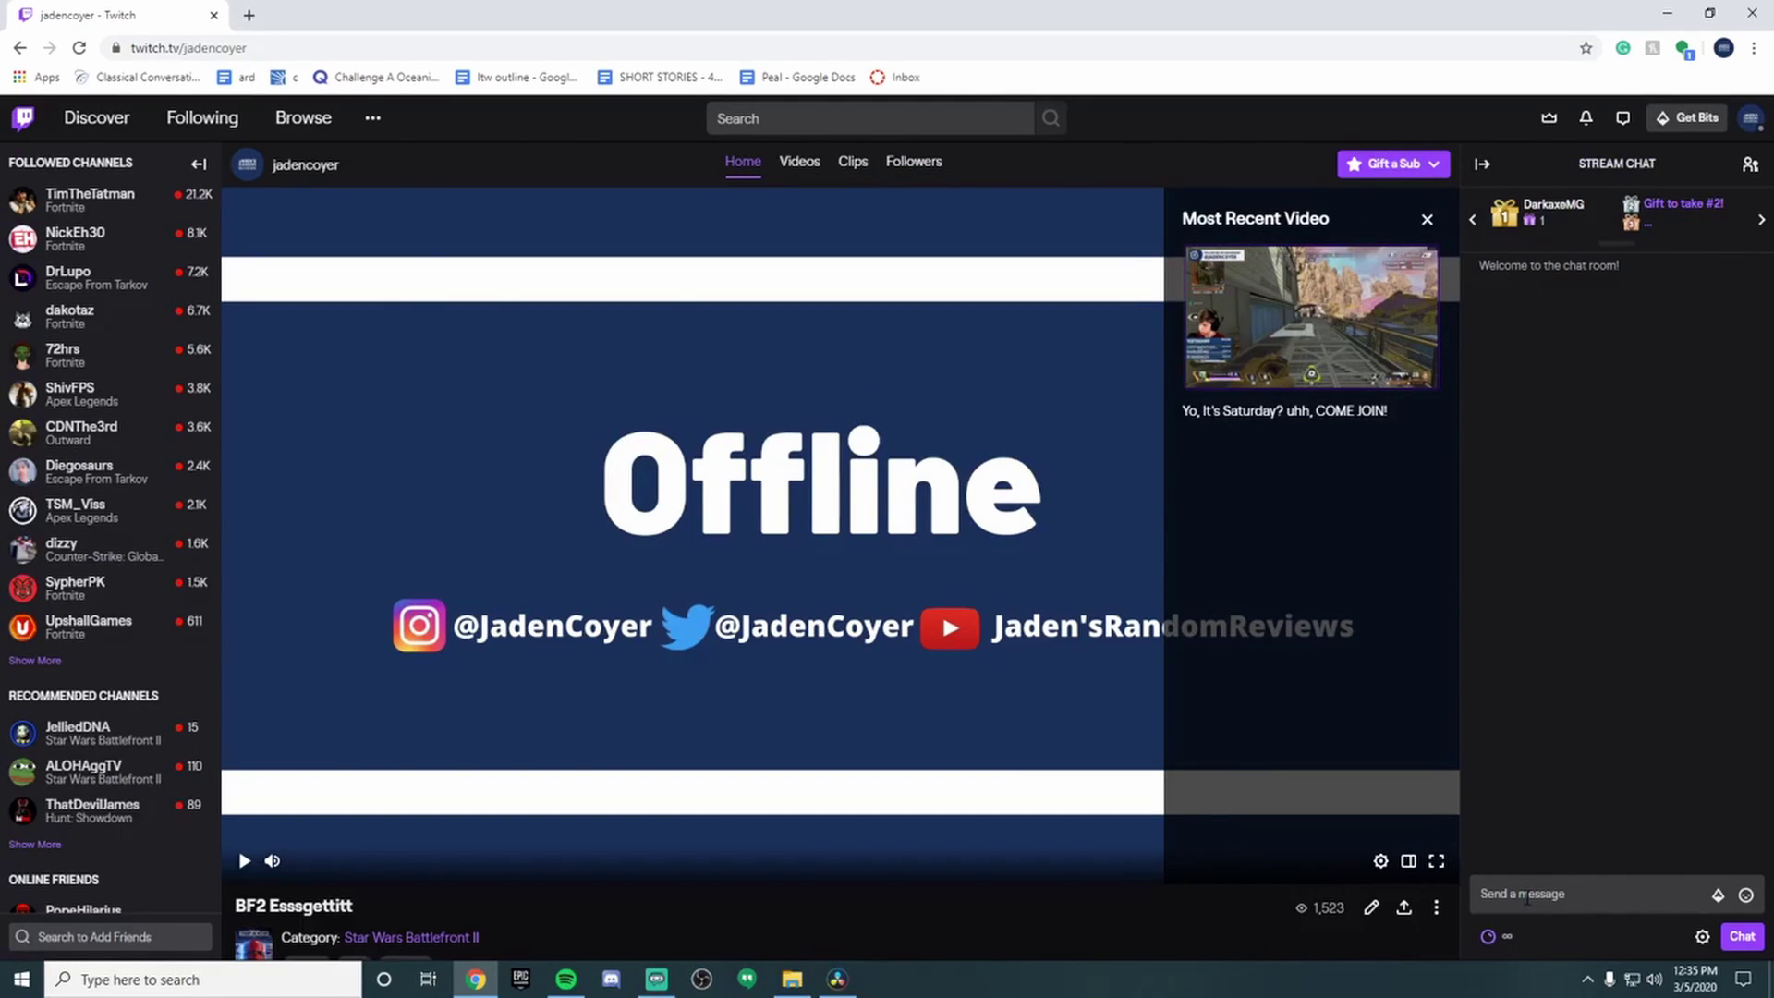
Step: Dismiss the chat rules notice and open the channel's Channel Points rewards panel
{"action": "left_click", "coordinate": [1607, 908]}
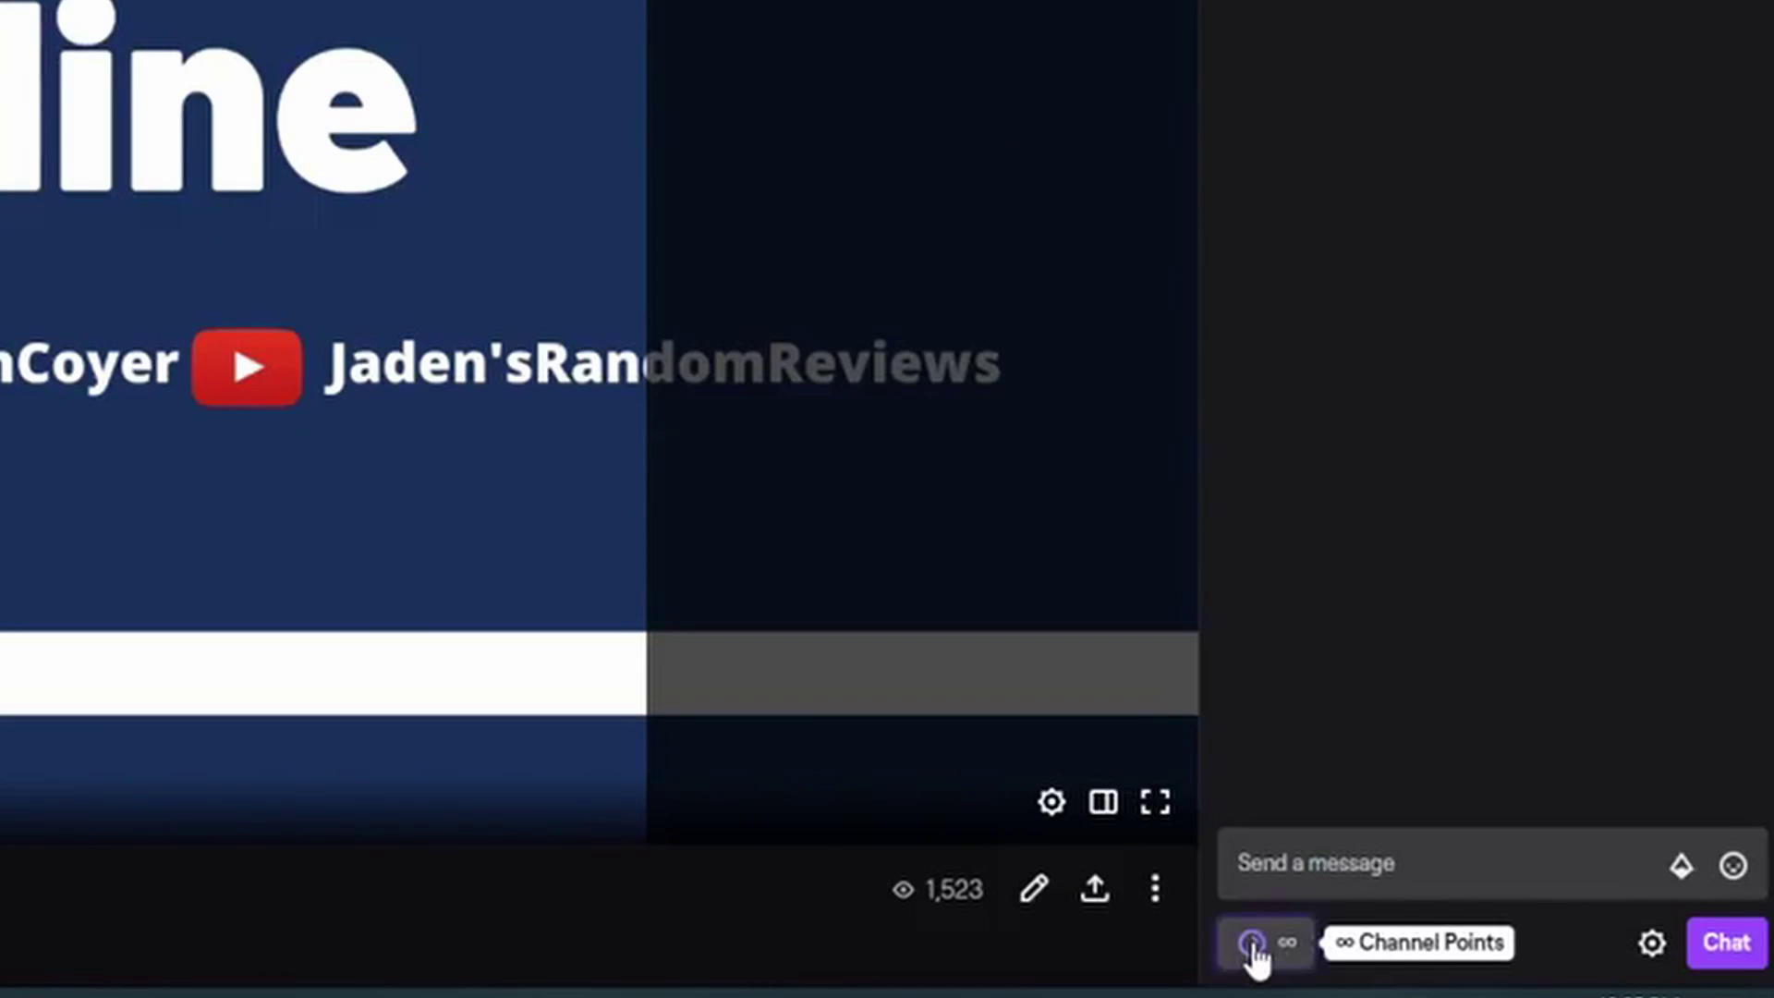
{"action": "left_click", "coordinate": [1251, 943]}
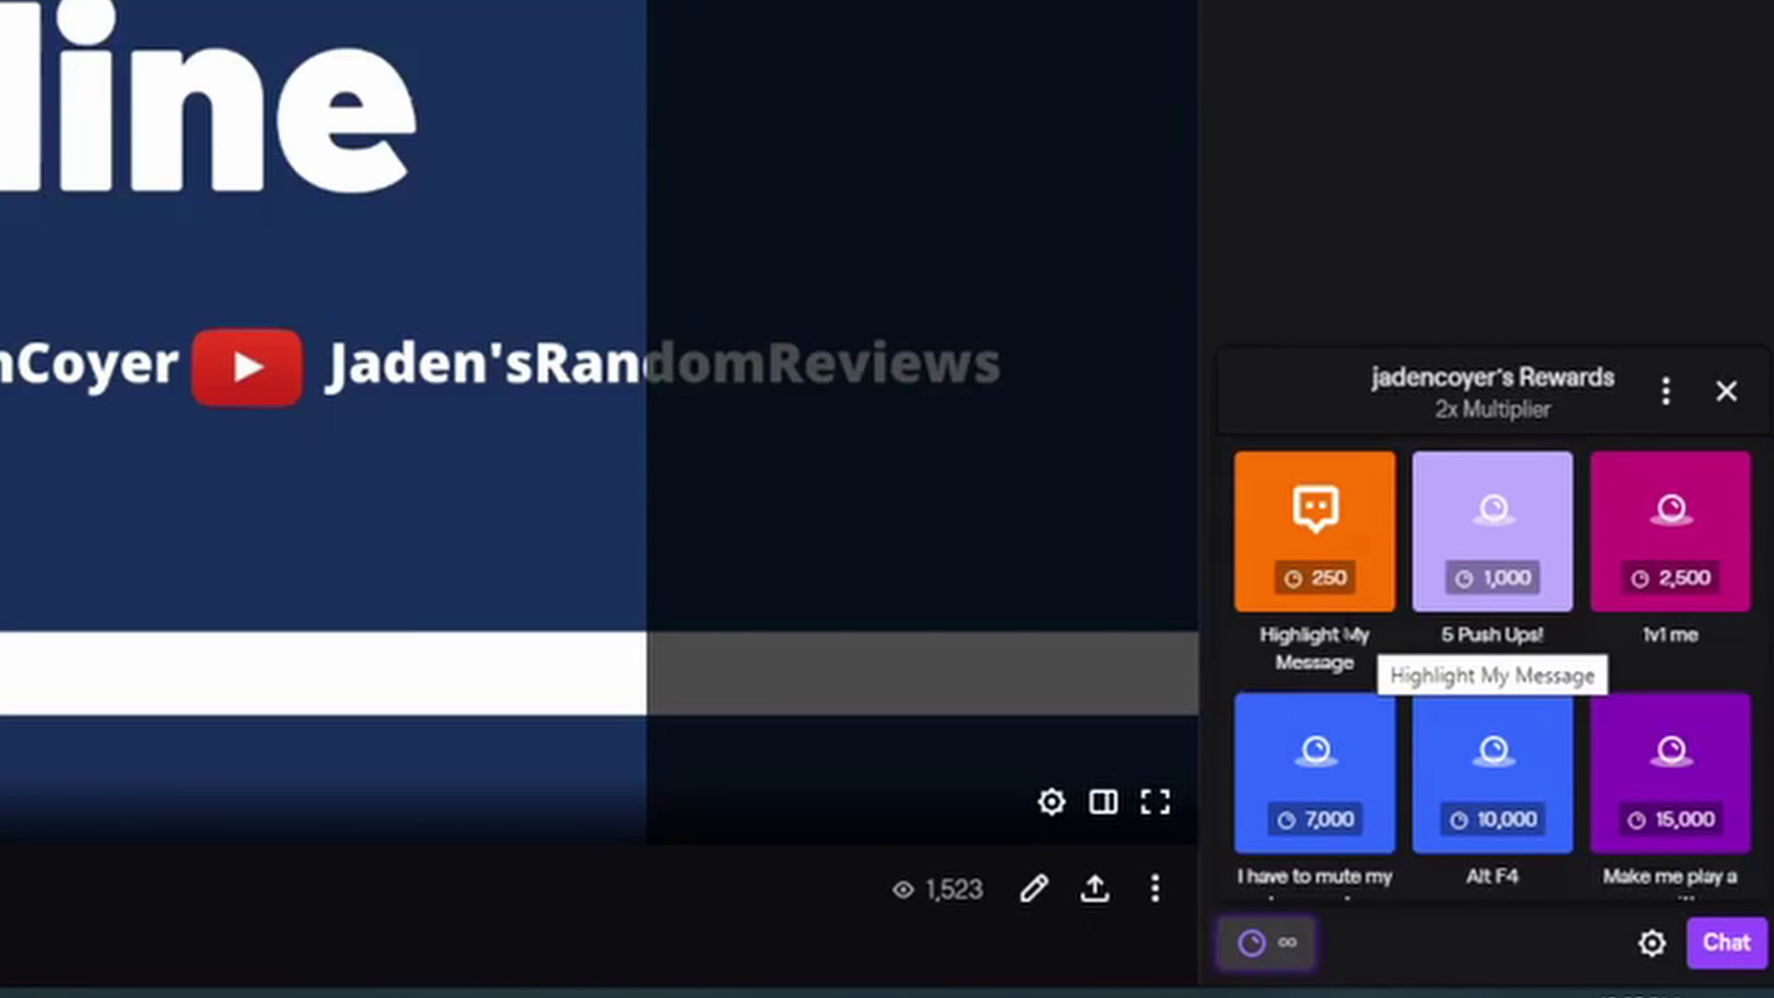
{"action": "scroll", "coordinate": [1361, 651], "scroll_direction": "down", "scroll_amount": 4}
{"action": "scroll", "coordinate": [1360, 673], "scroll_direction": "up", "scroll_amount": 4}
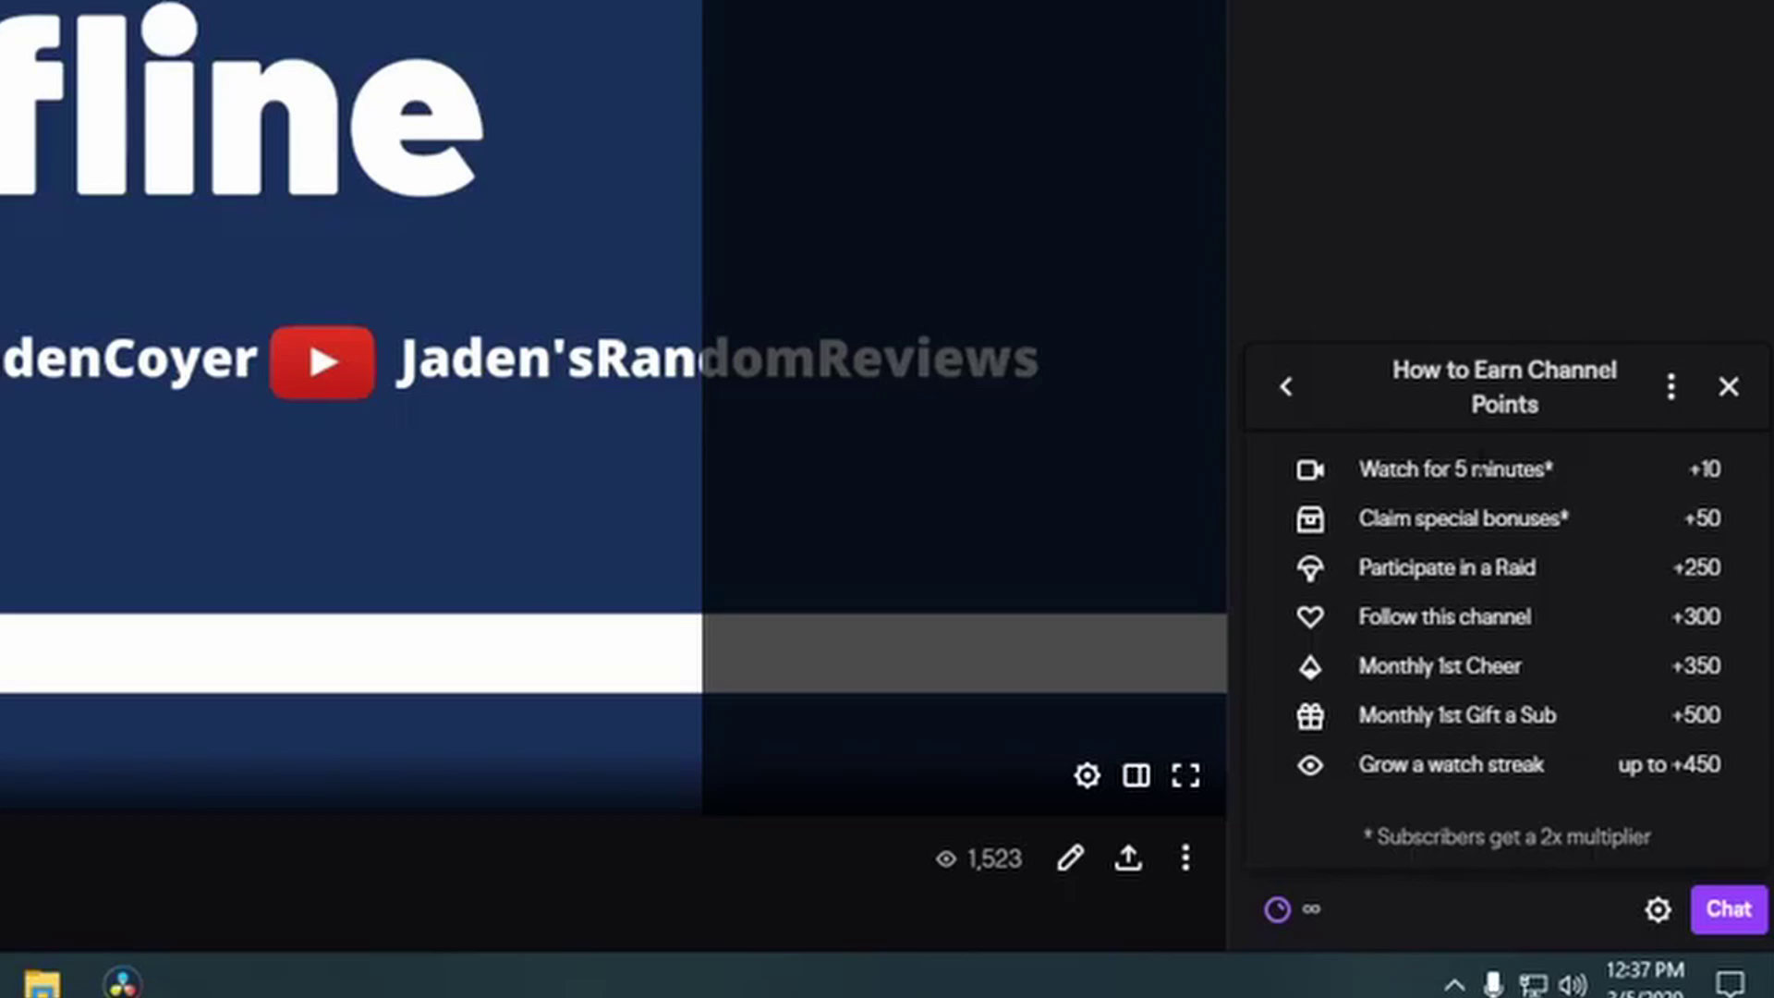
Step: Reopen the rewards grid and choose Manage Rewards from its three-dot menu
{"action": "left_click", "coordinate": [1285, 387]}
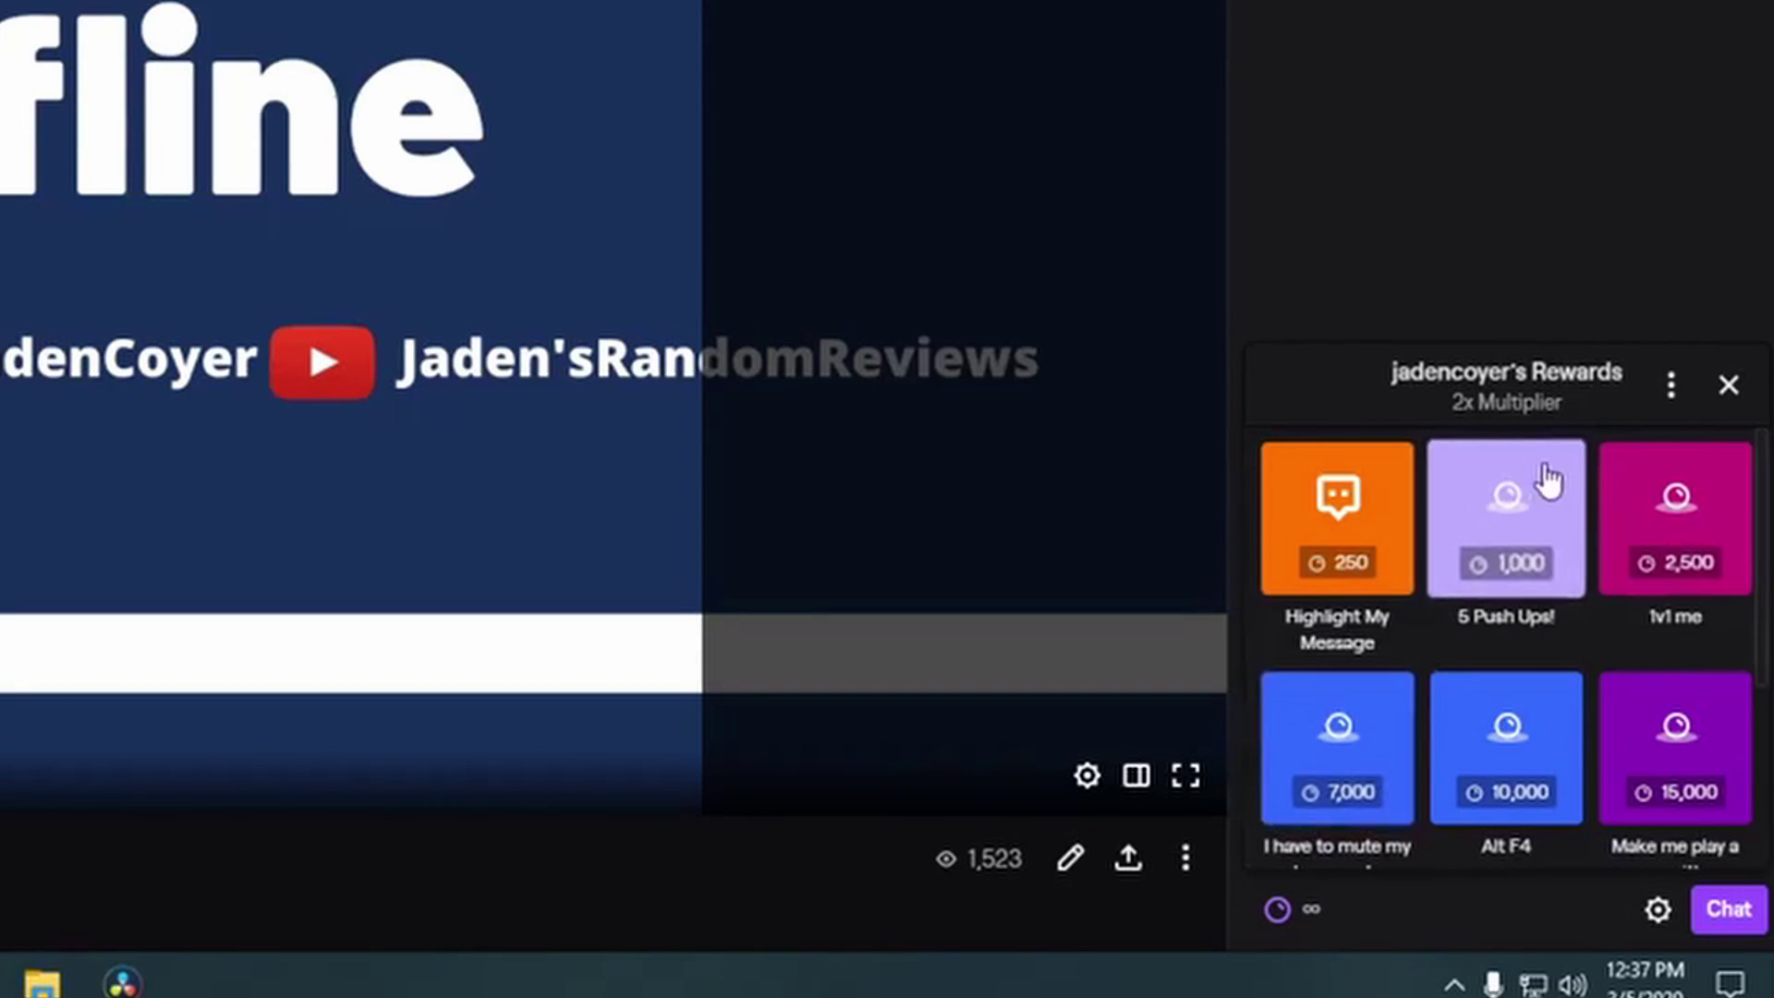
{"action": "left_click", "coordinate": [1728, 386]}
{"action": "left_click", "coordinate": [1279, 909]}
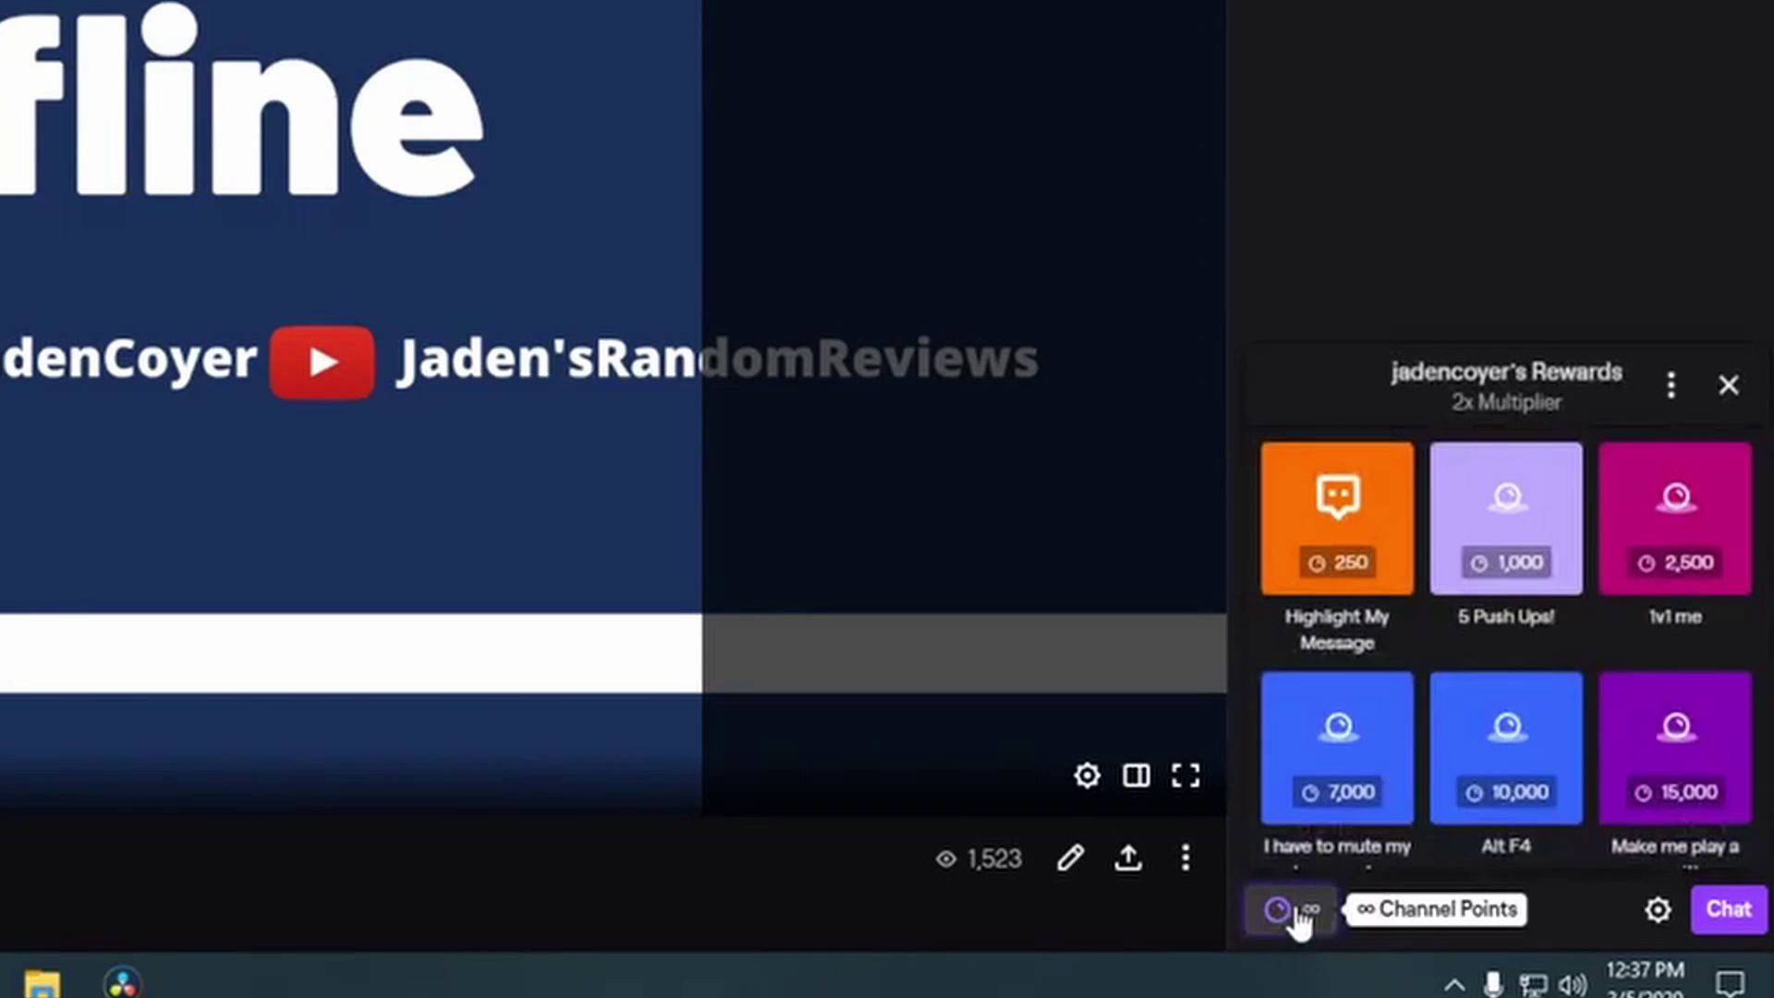
{"action": "left_click", "coordinate": [1673, 386]}
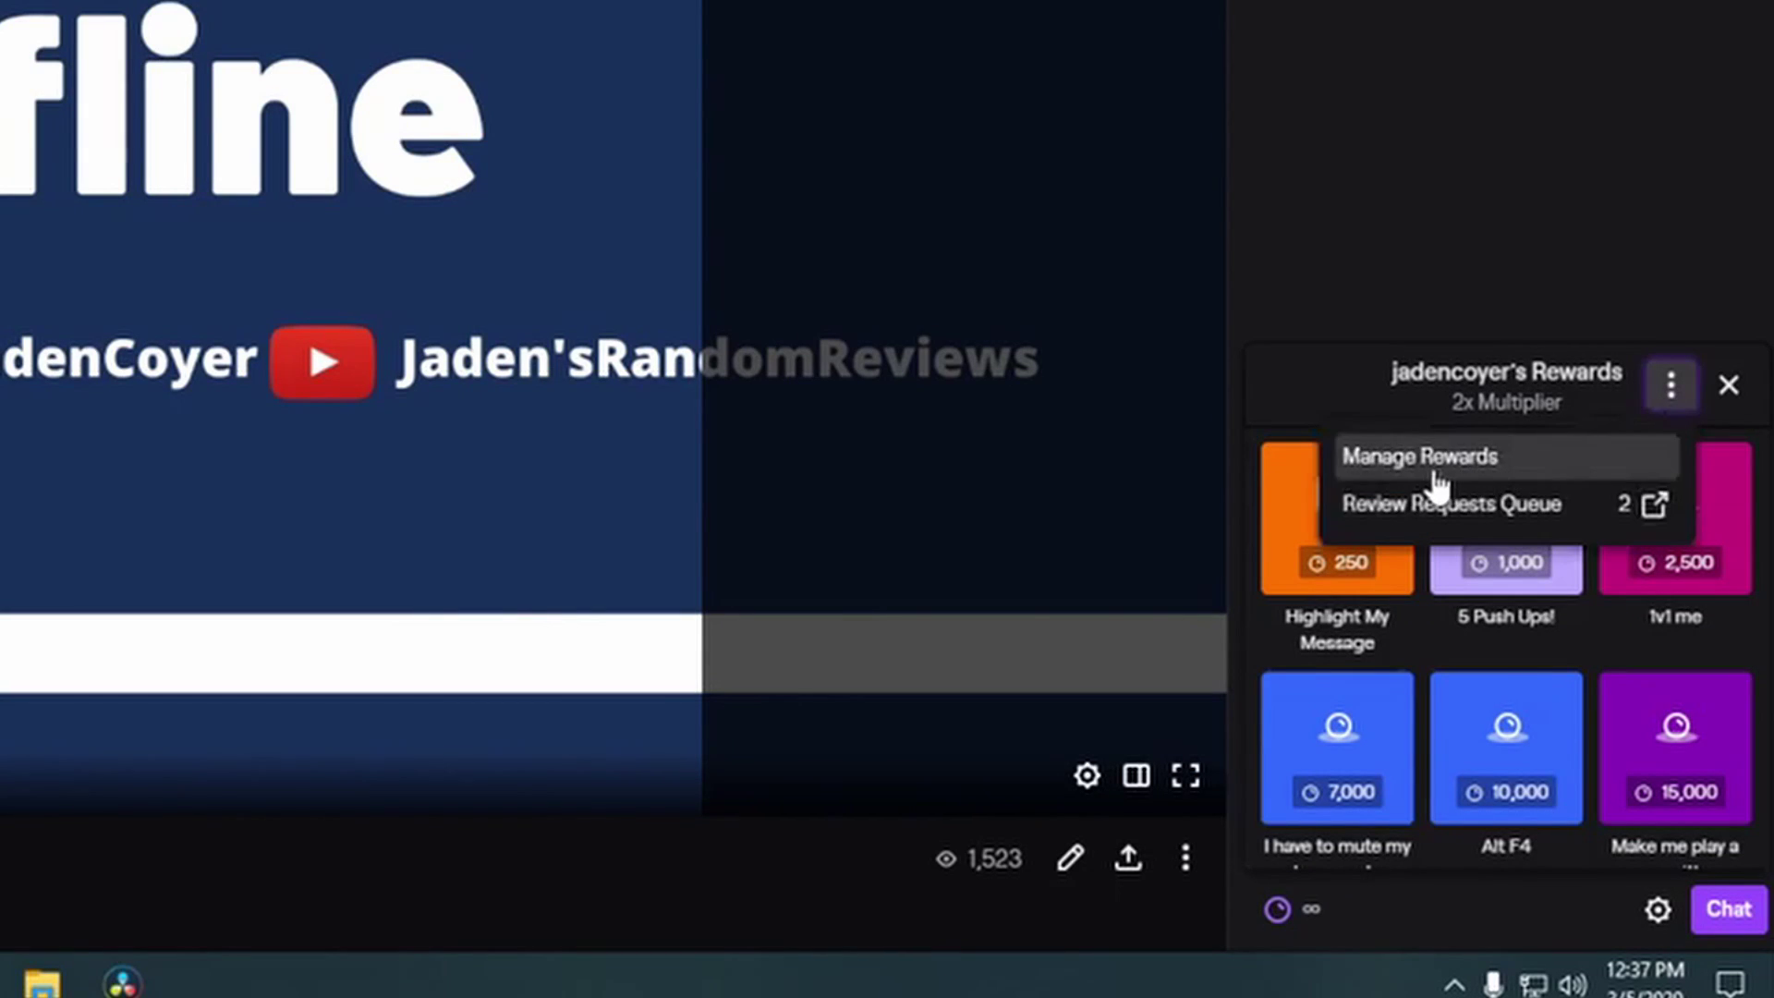
{"action": "left_click", "coordinate": [1437, 457]}
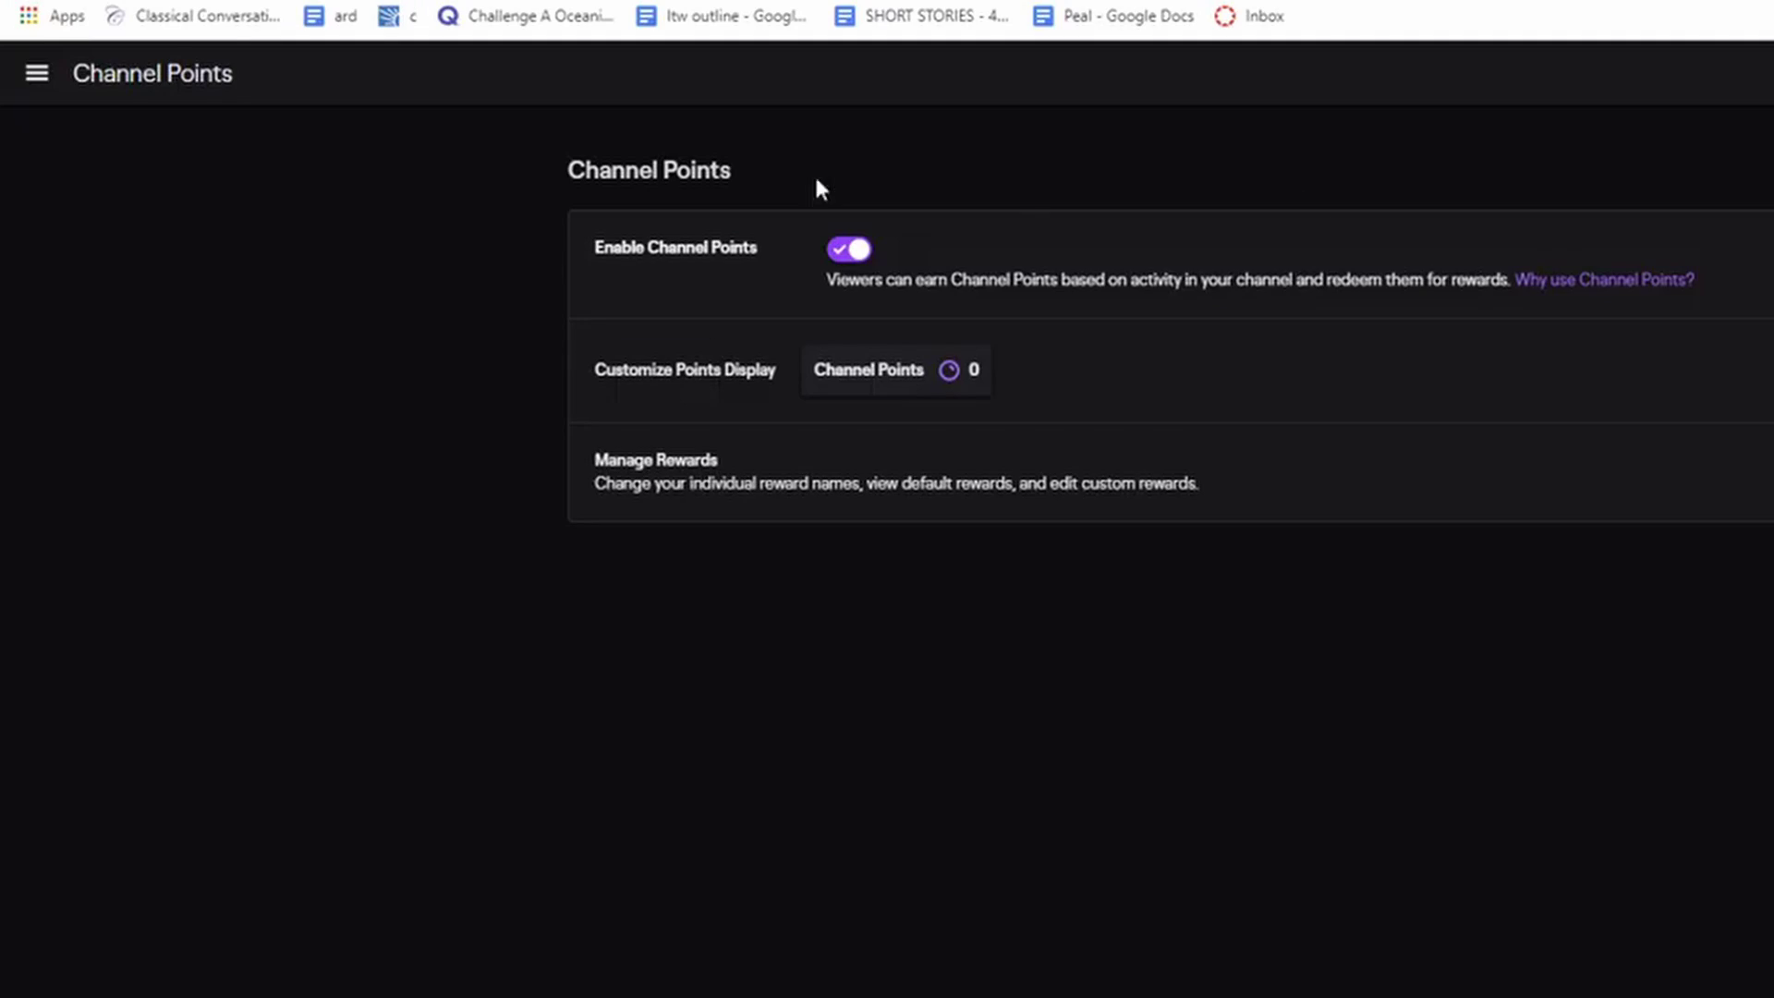
Step: Open the dashboard navigation sidebar to reach Manage Rewards
{"action": "left_click", "coordinate": [36, 72]}
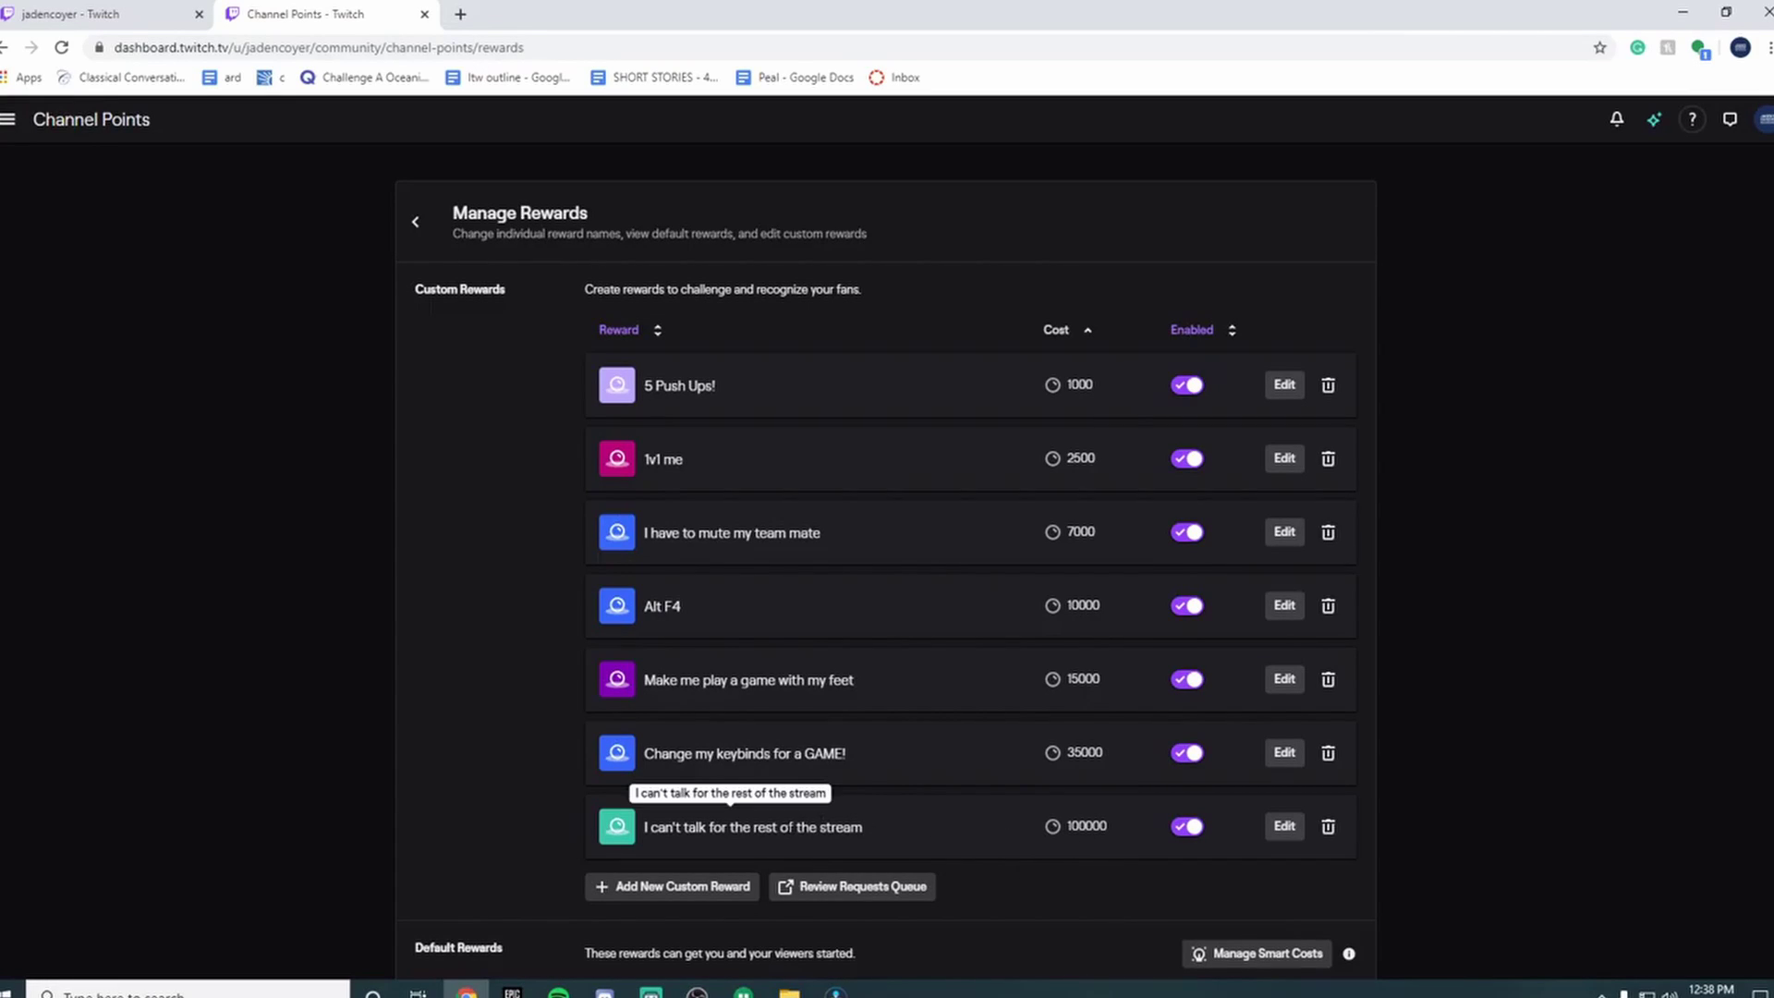
{"action": "double_click", "coordinate": [1082, 826]}
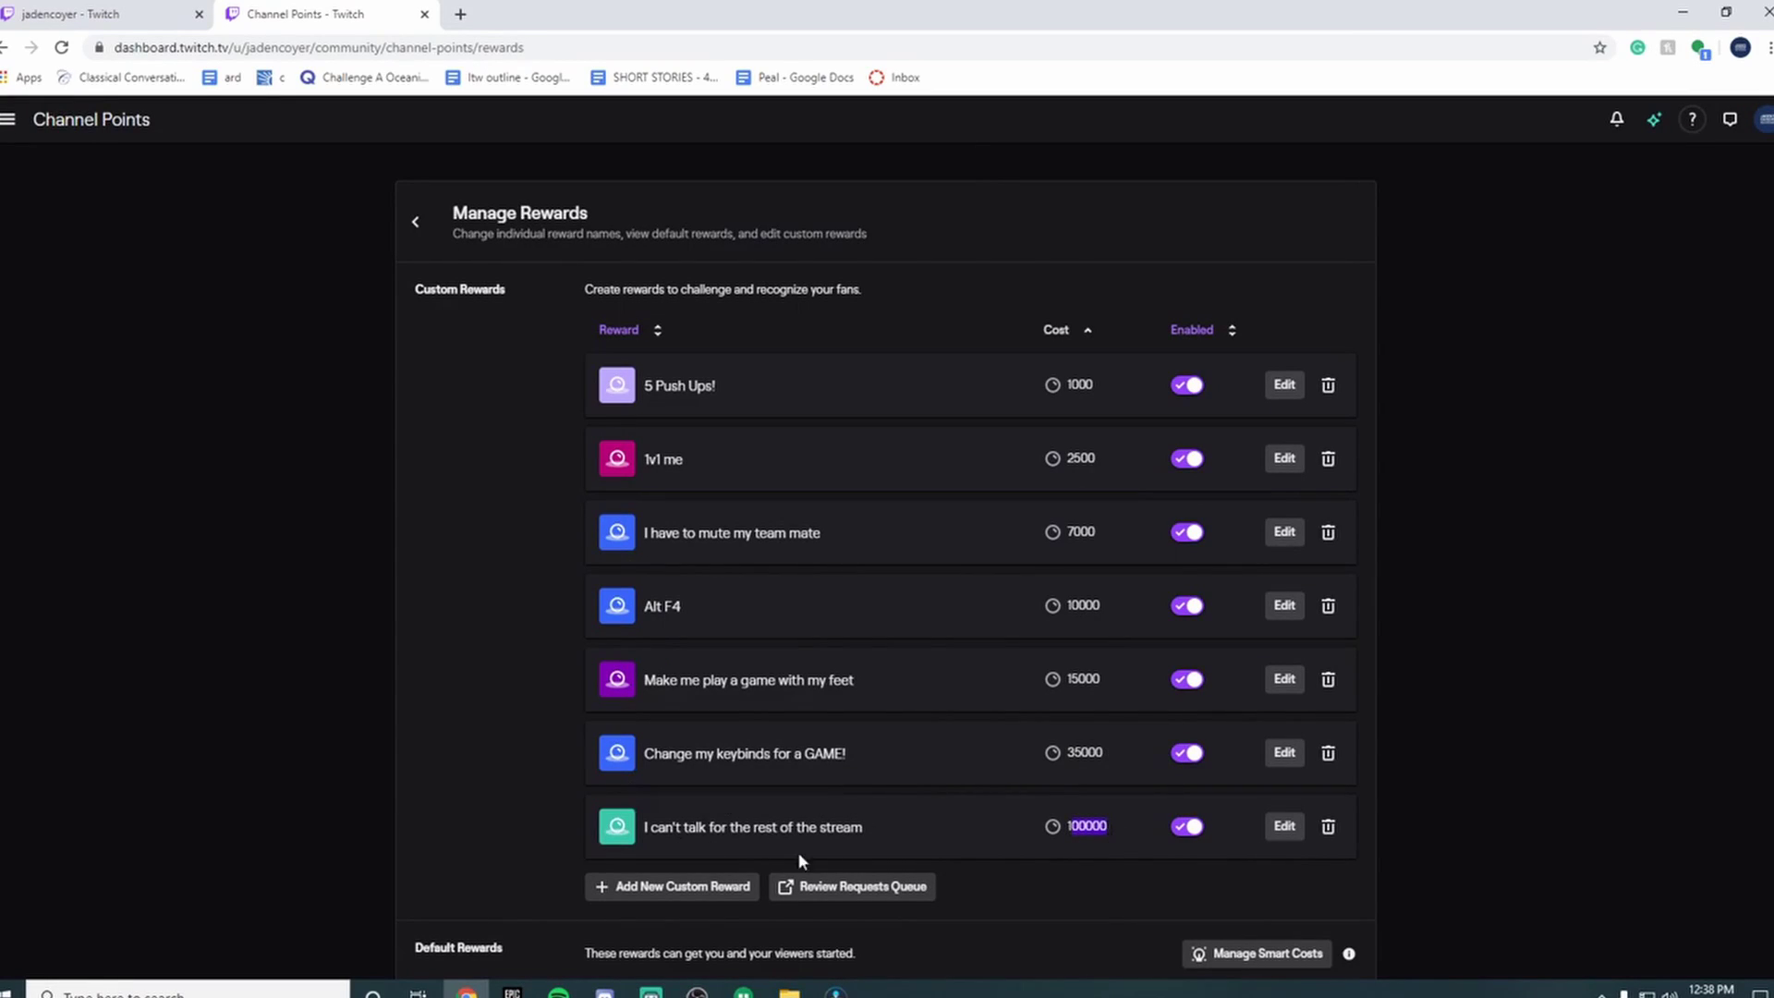
{"action": "left_click", "coordinate": [444, 710]}
{"action": "scroll", "coordinate": [598, 841], "scroll_direction": "down", "scroll_amount": 3}
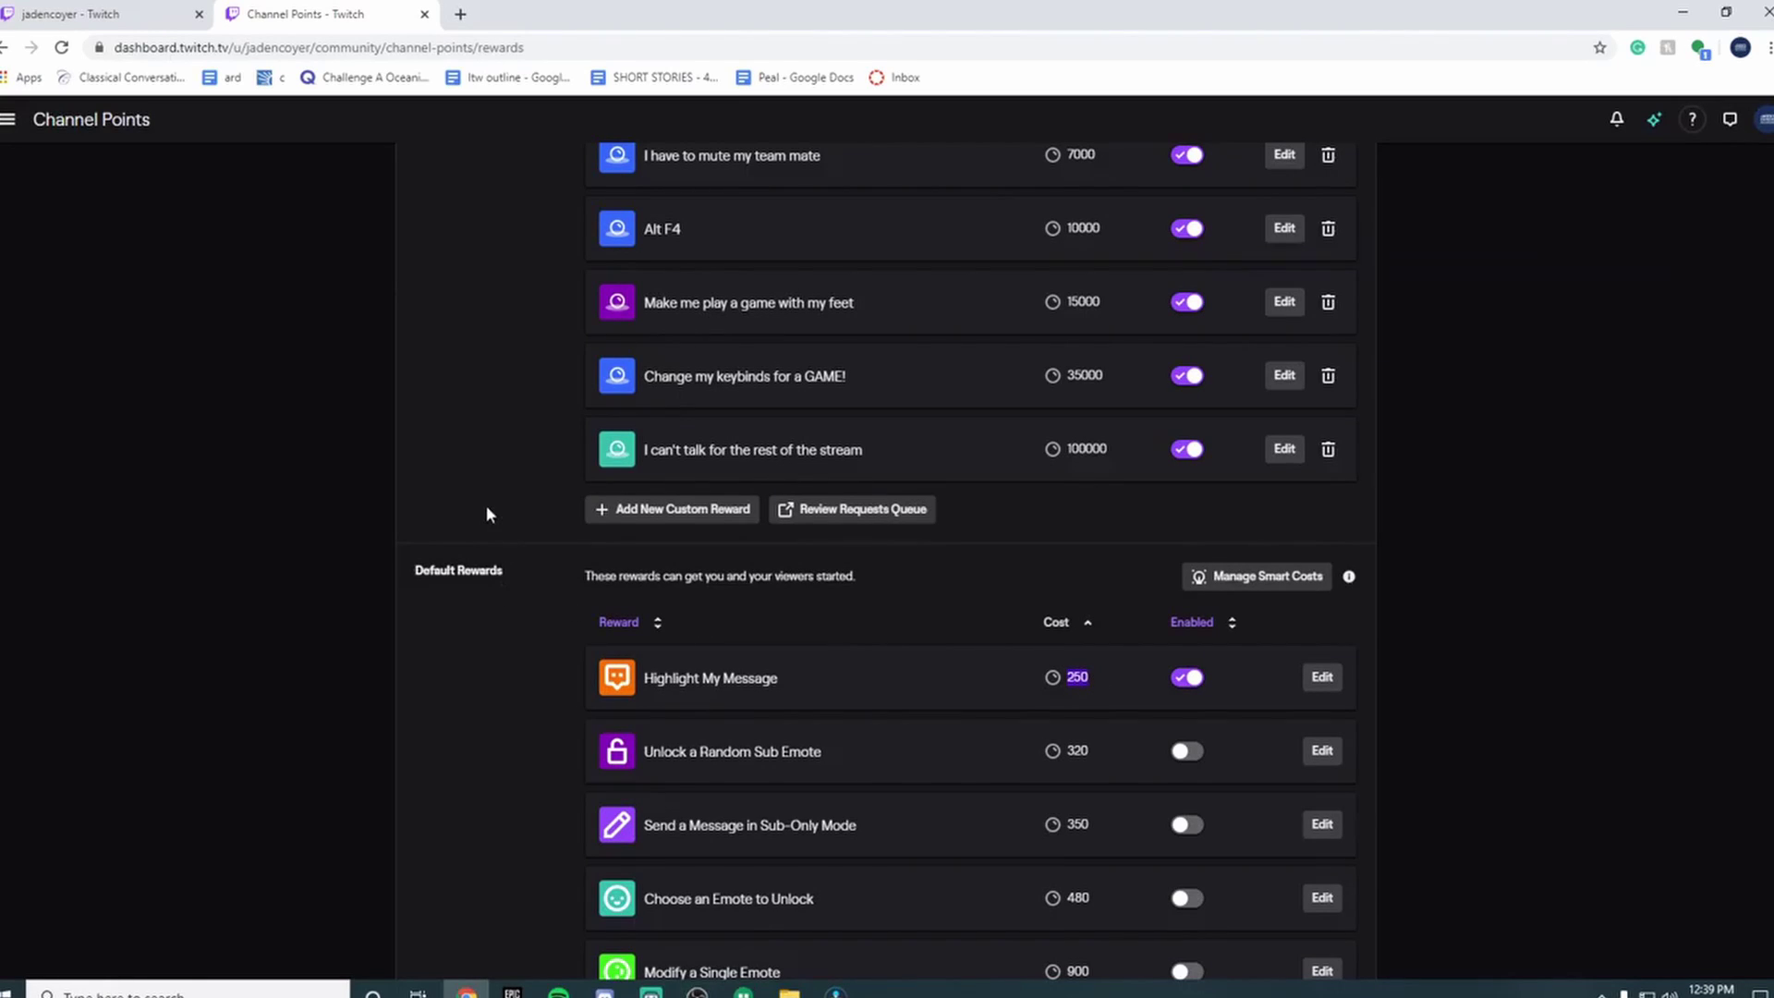
{"action": "scroll", "coordinate": [486, 514], "scroll_direction": "up", "scroll_amount": 3}
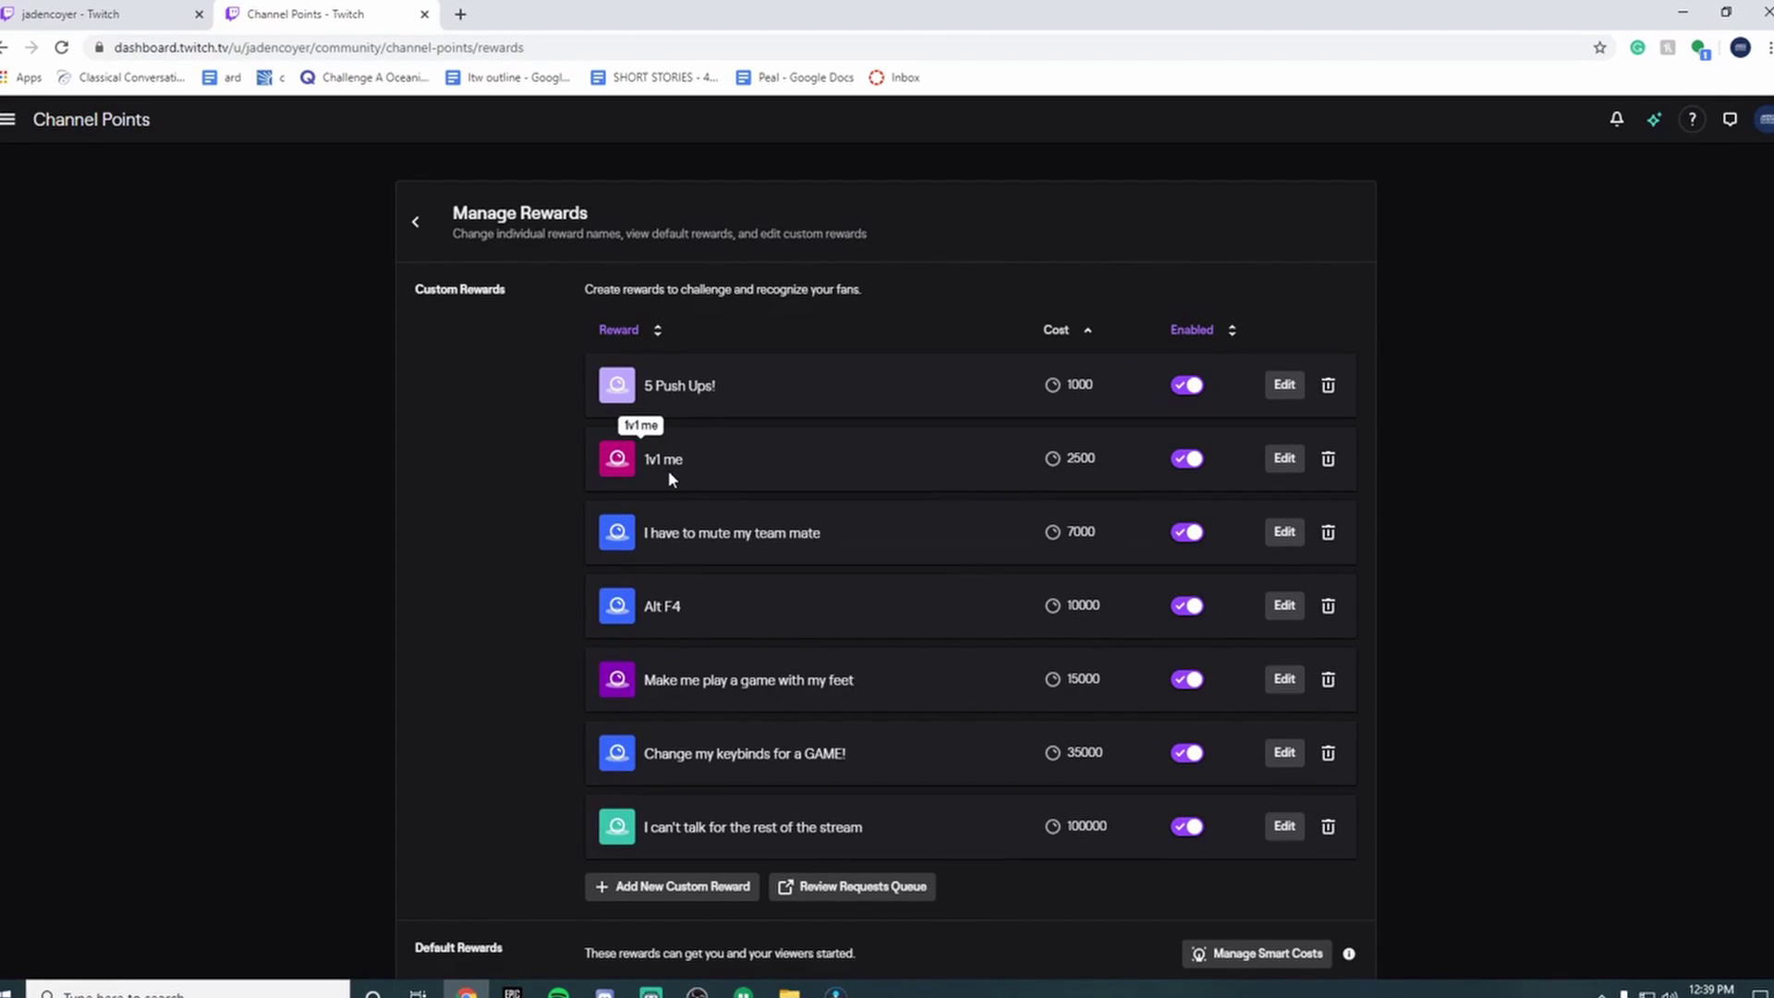
{"action": "scroll", "coordinate": [652, 488], "scroll_direction": "down", "scroll_amount": 2}
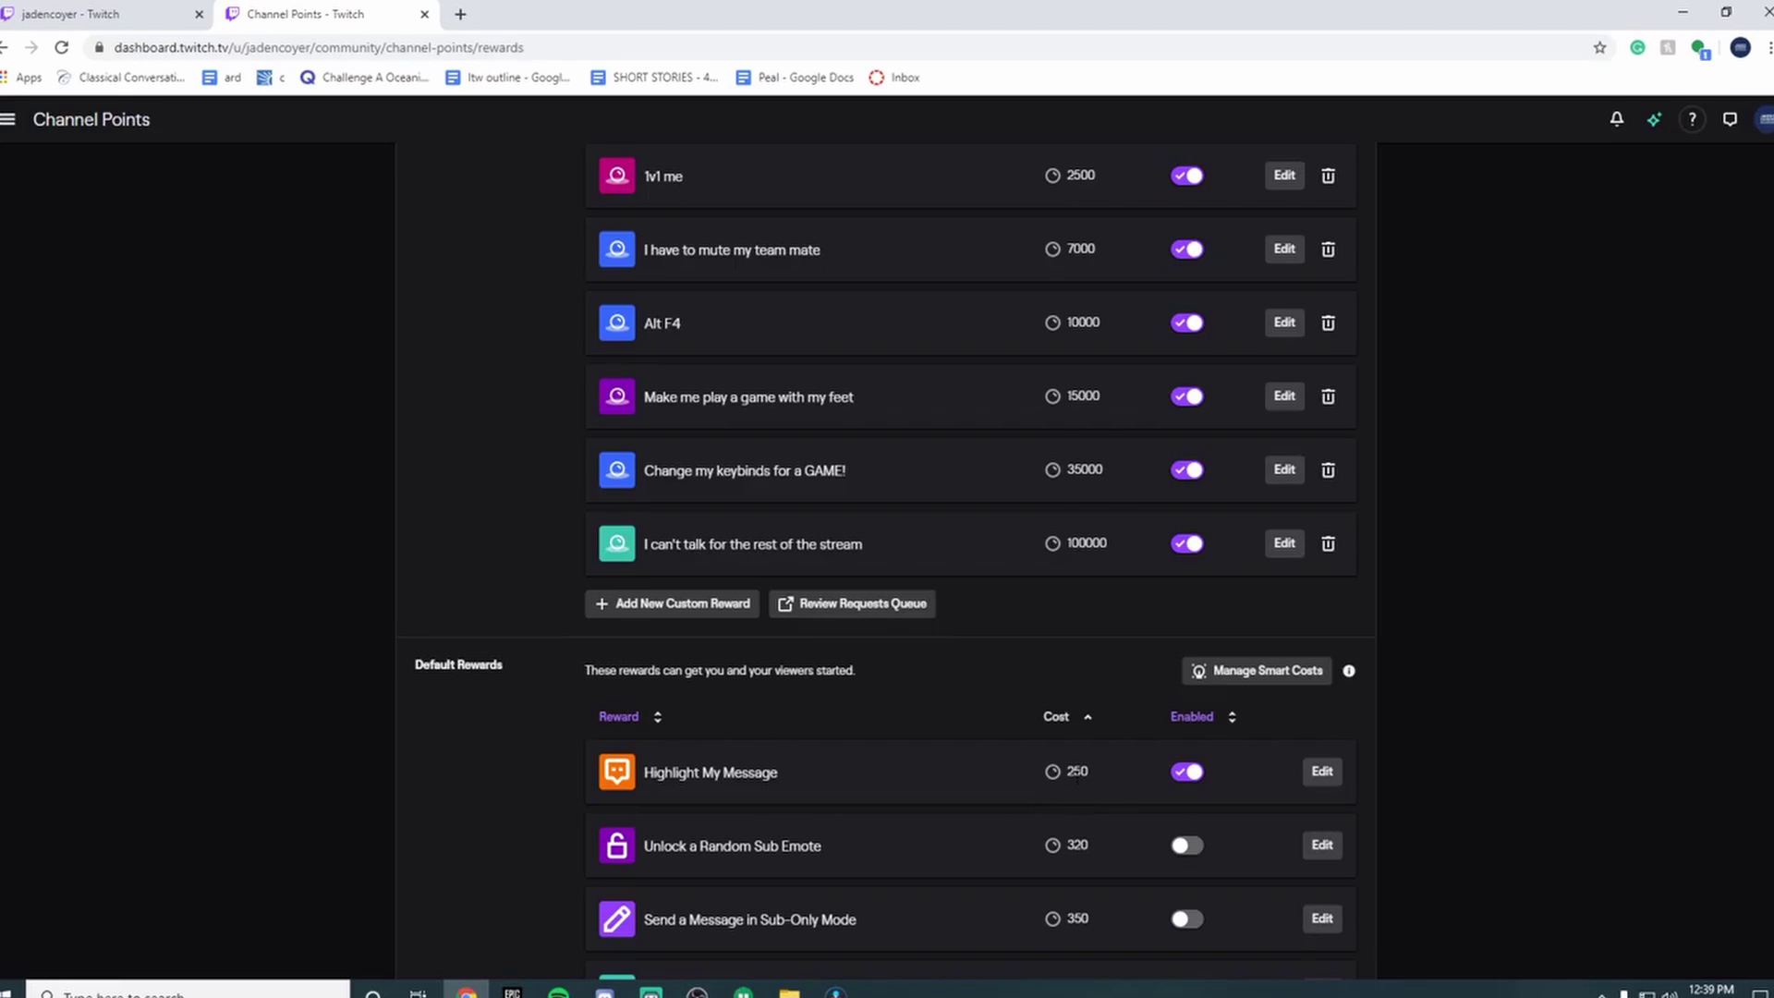
{"action": "scroll", "coordinate": [1059, 772], "scroll_direction": "up", "scroll_amount": 3}
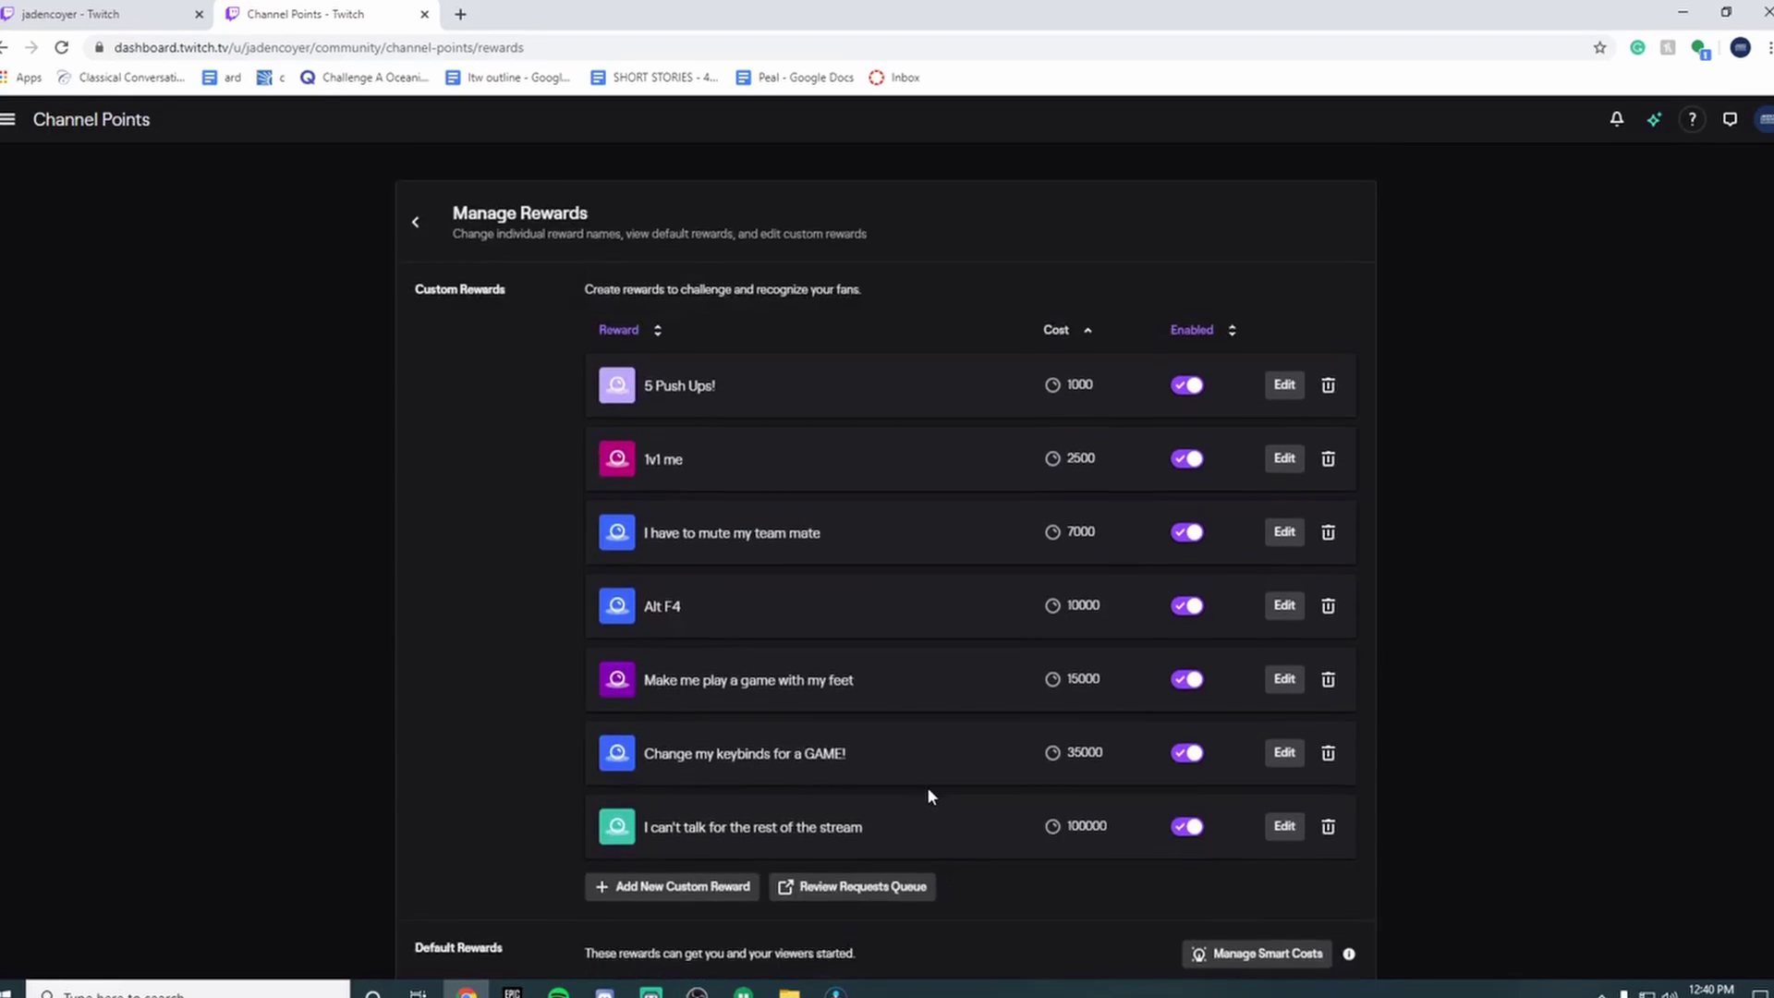
{"action": "scroll", "coordinate": [914, 782], "scroll_direction": "down", "scroll_amount": 1}
{"action": "scroll", "coordinate": [907, 780], "scroll_direction": "up", "scroll_amount": 1}
Step: Start a new custom reward named 'Alt F4' and begin its description
{"action": "left_click", "coordinate": [690, 894]}
{"action": "left_click", "coordinate": [697, 266]}
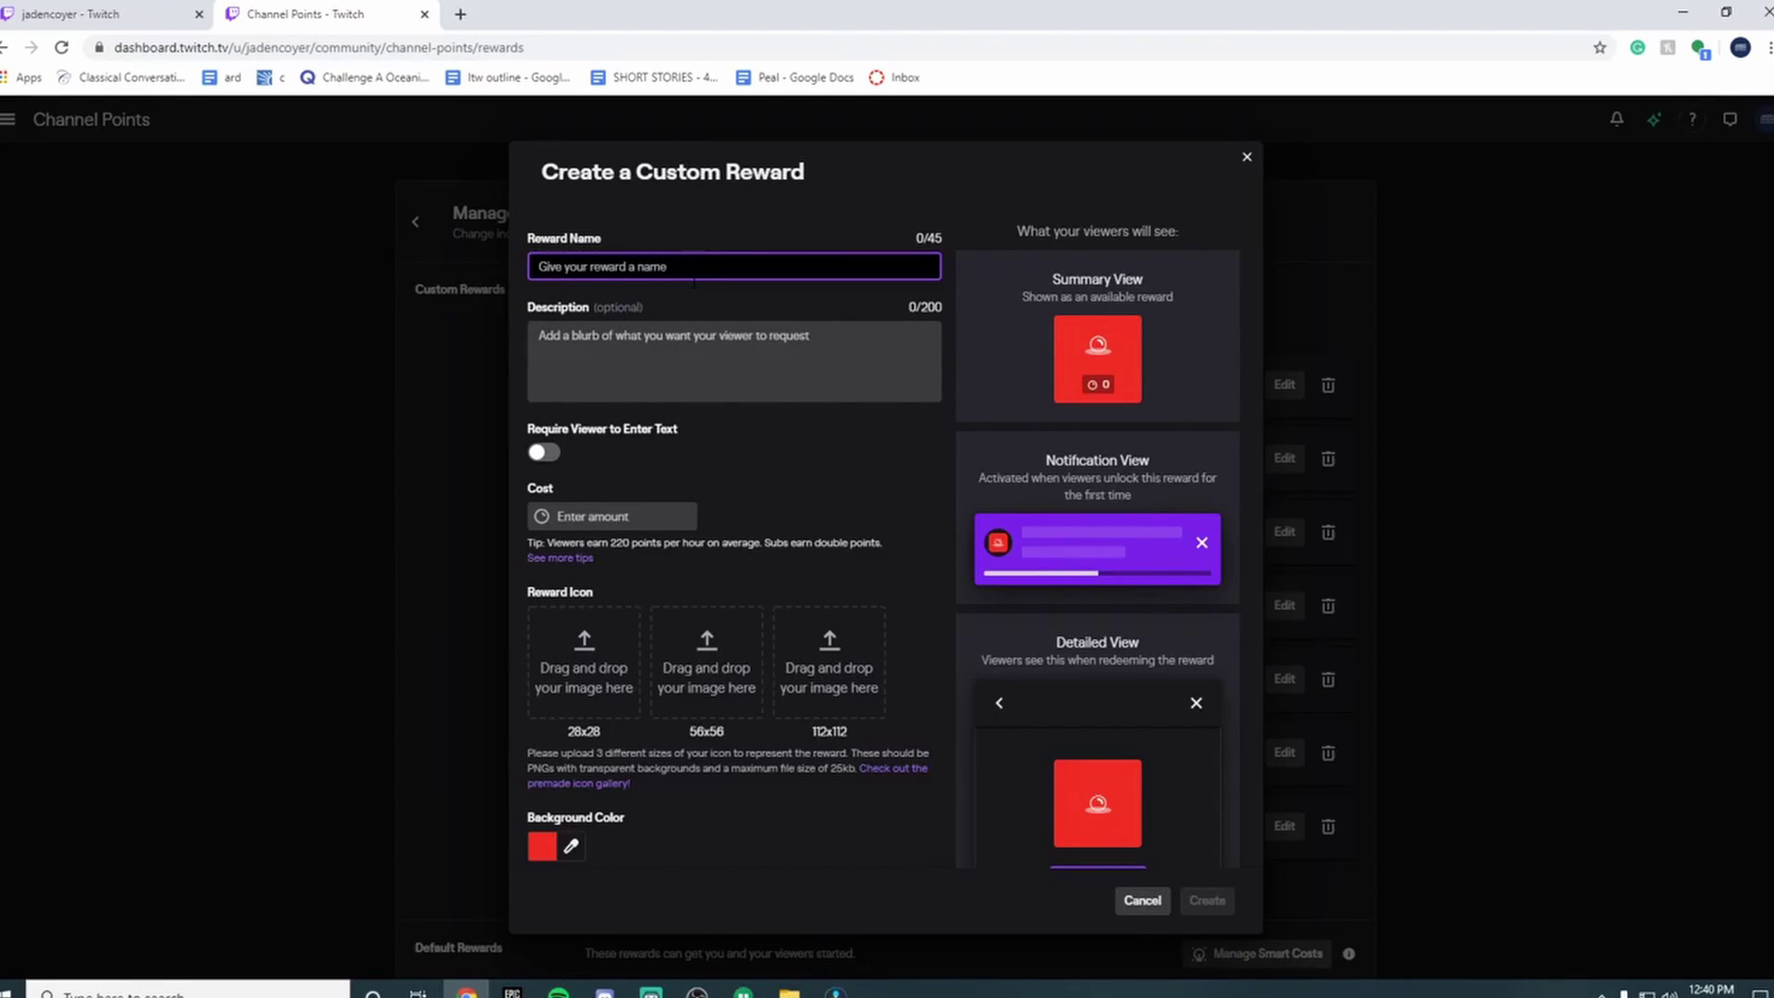
{"action": "type", "text": "Alt F4"}
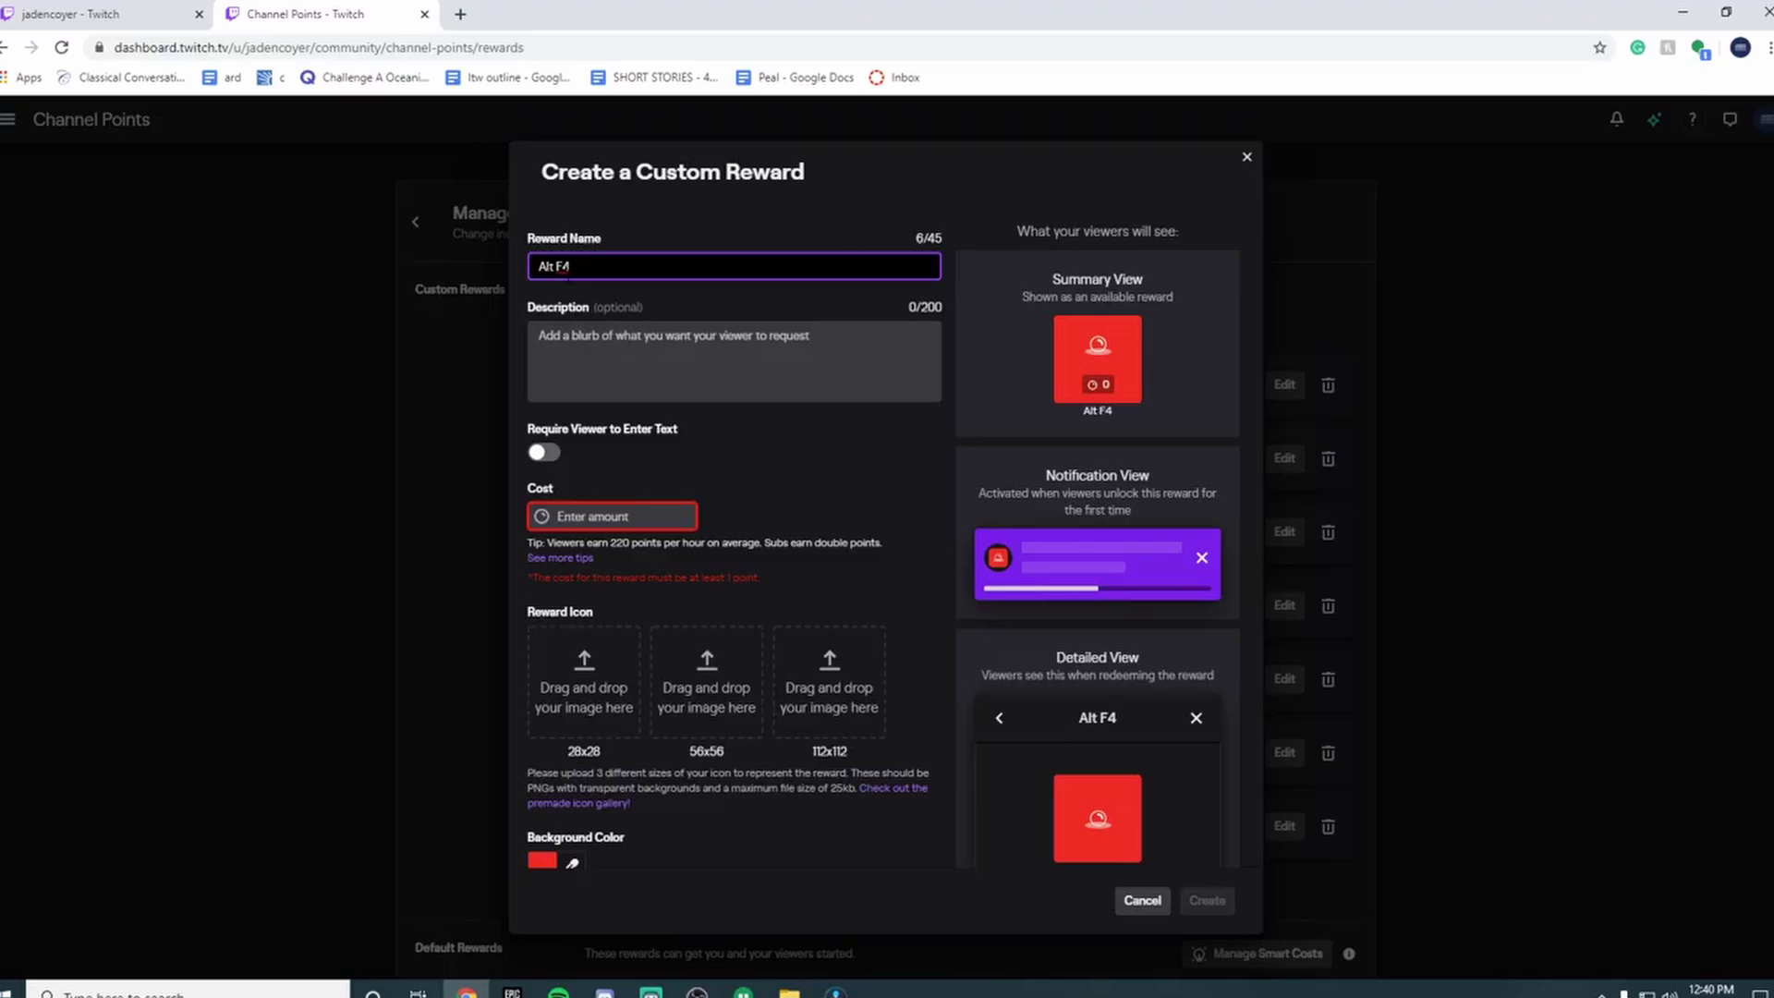
{"action": "left_click", "coordinate": [608, 226]}
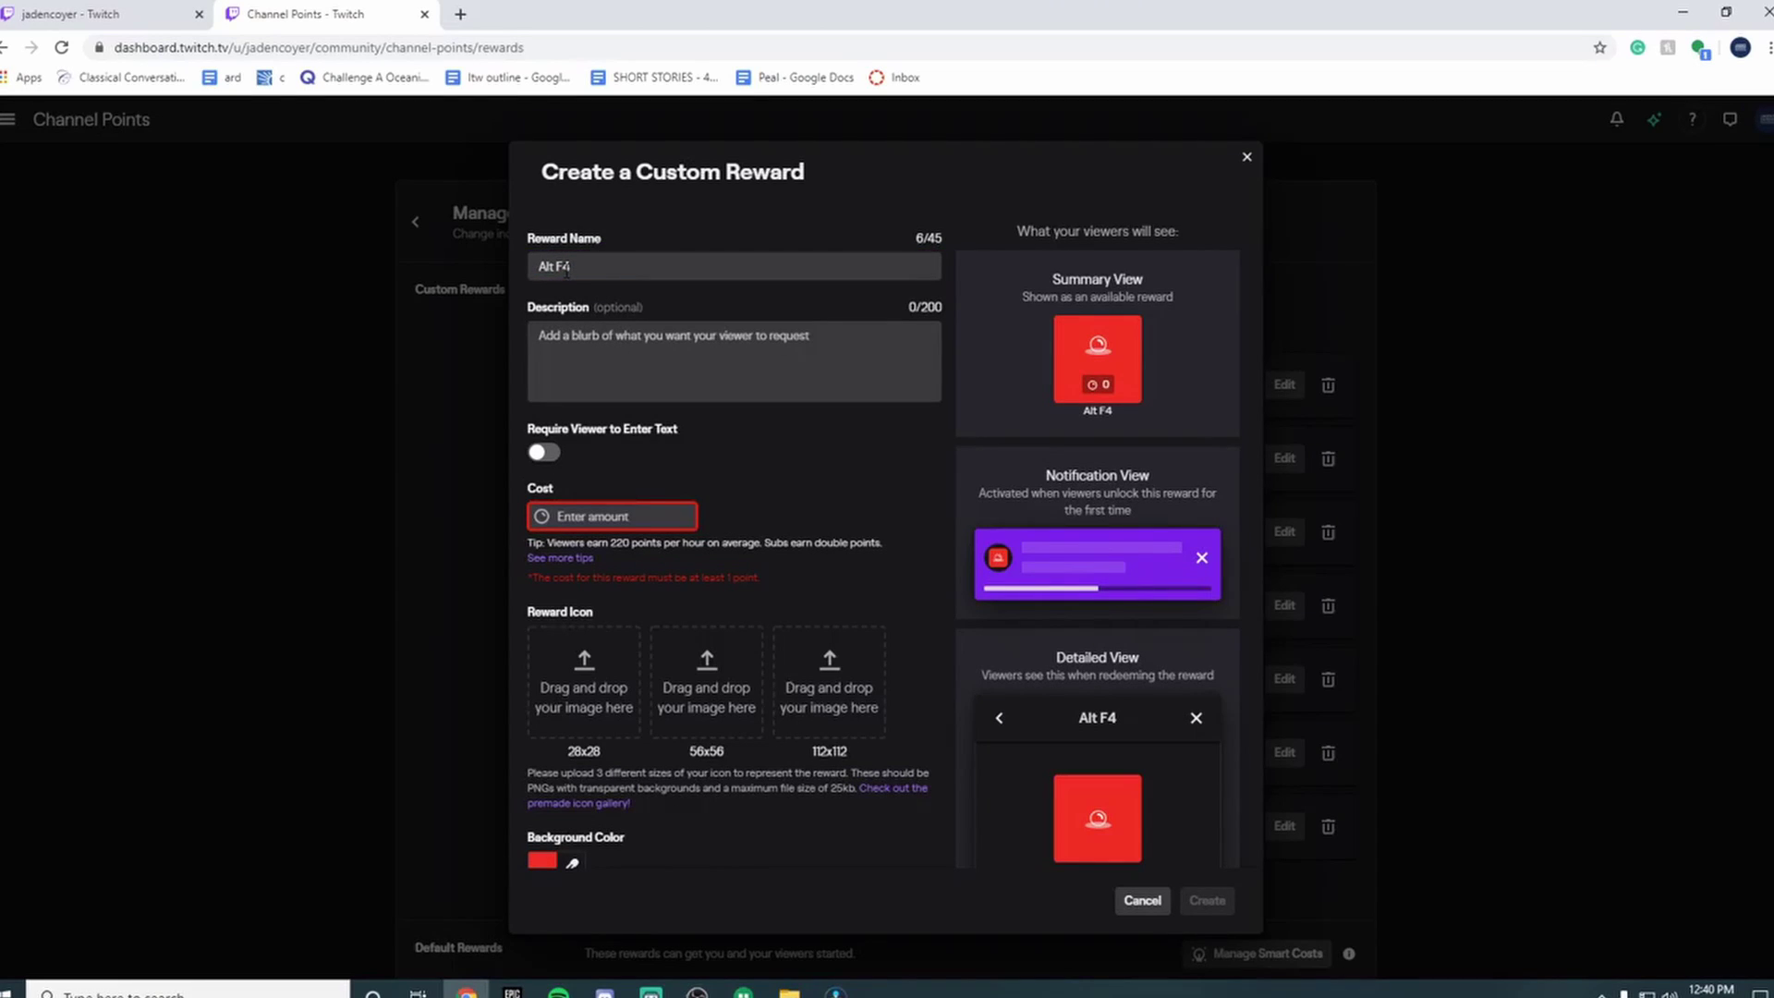
{"action": "left_click", "coordinate": [587, 339]}
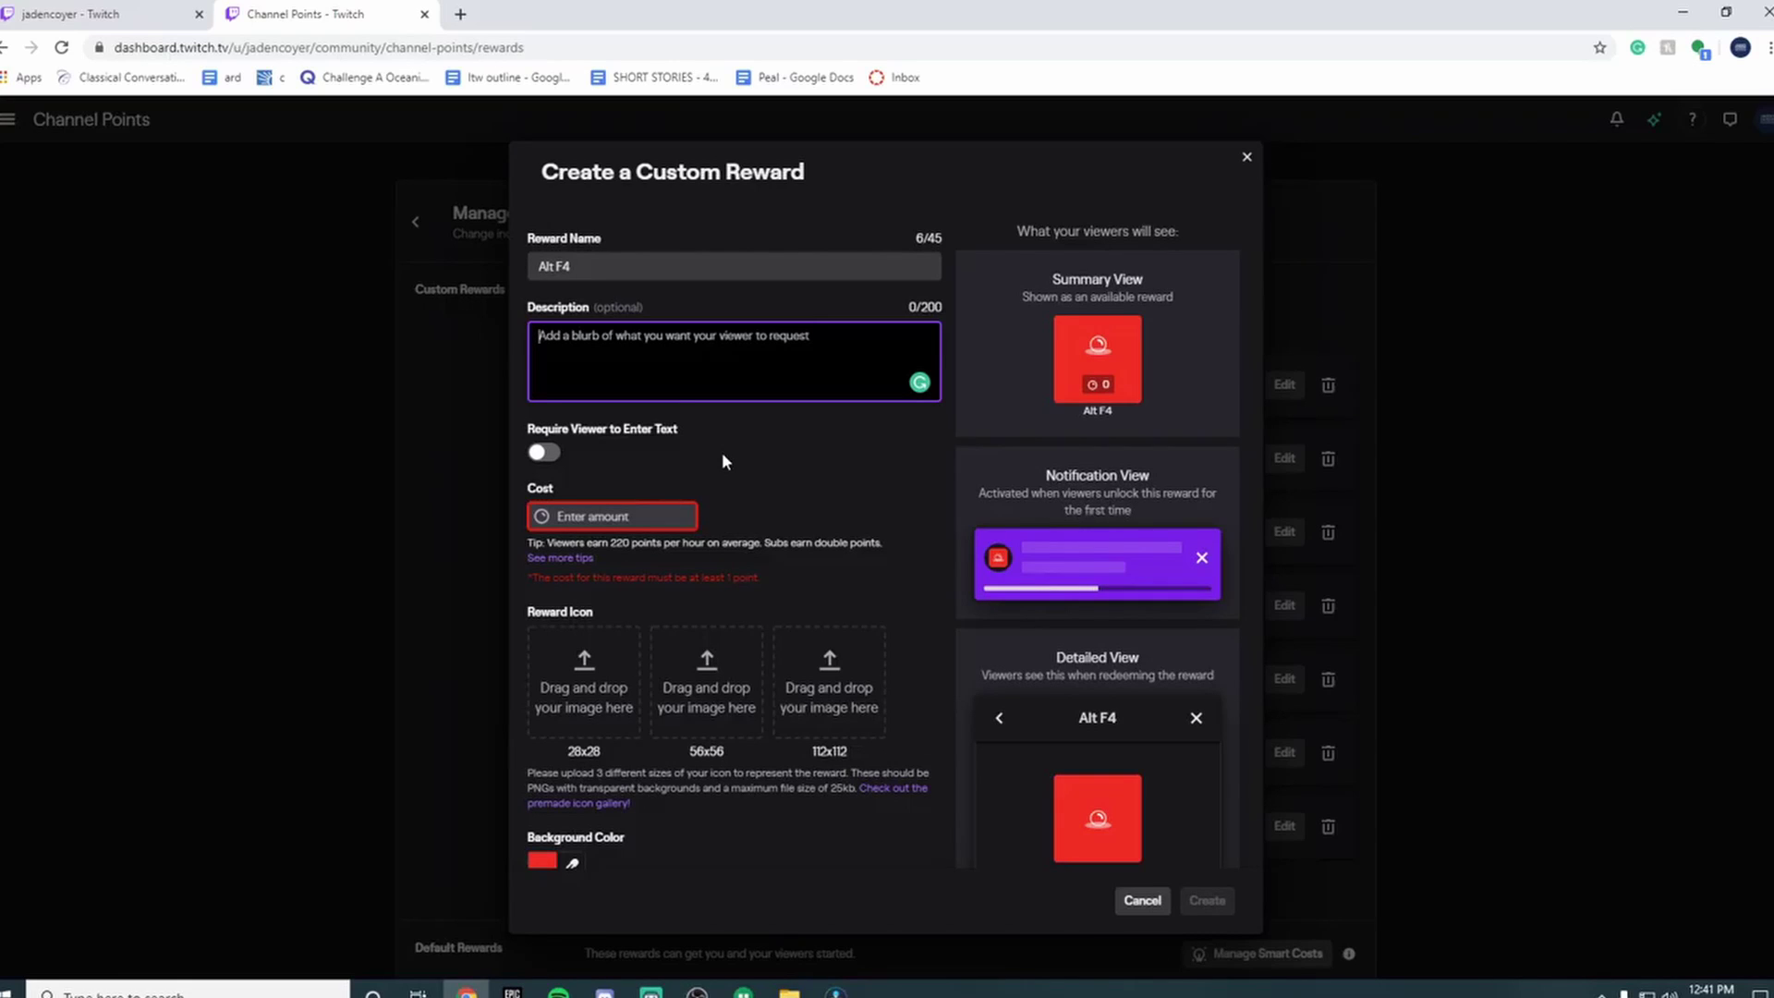
Step: Enter a 5000-point cost and double-check the 'Alt F4' reward name
{"action": "left_click", "coordinate": [623, 516]}
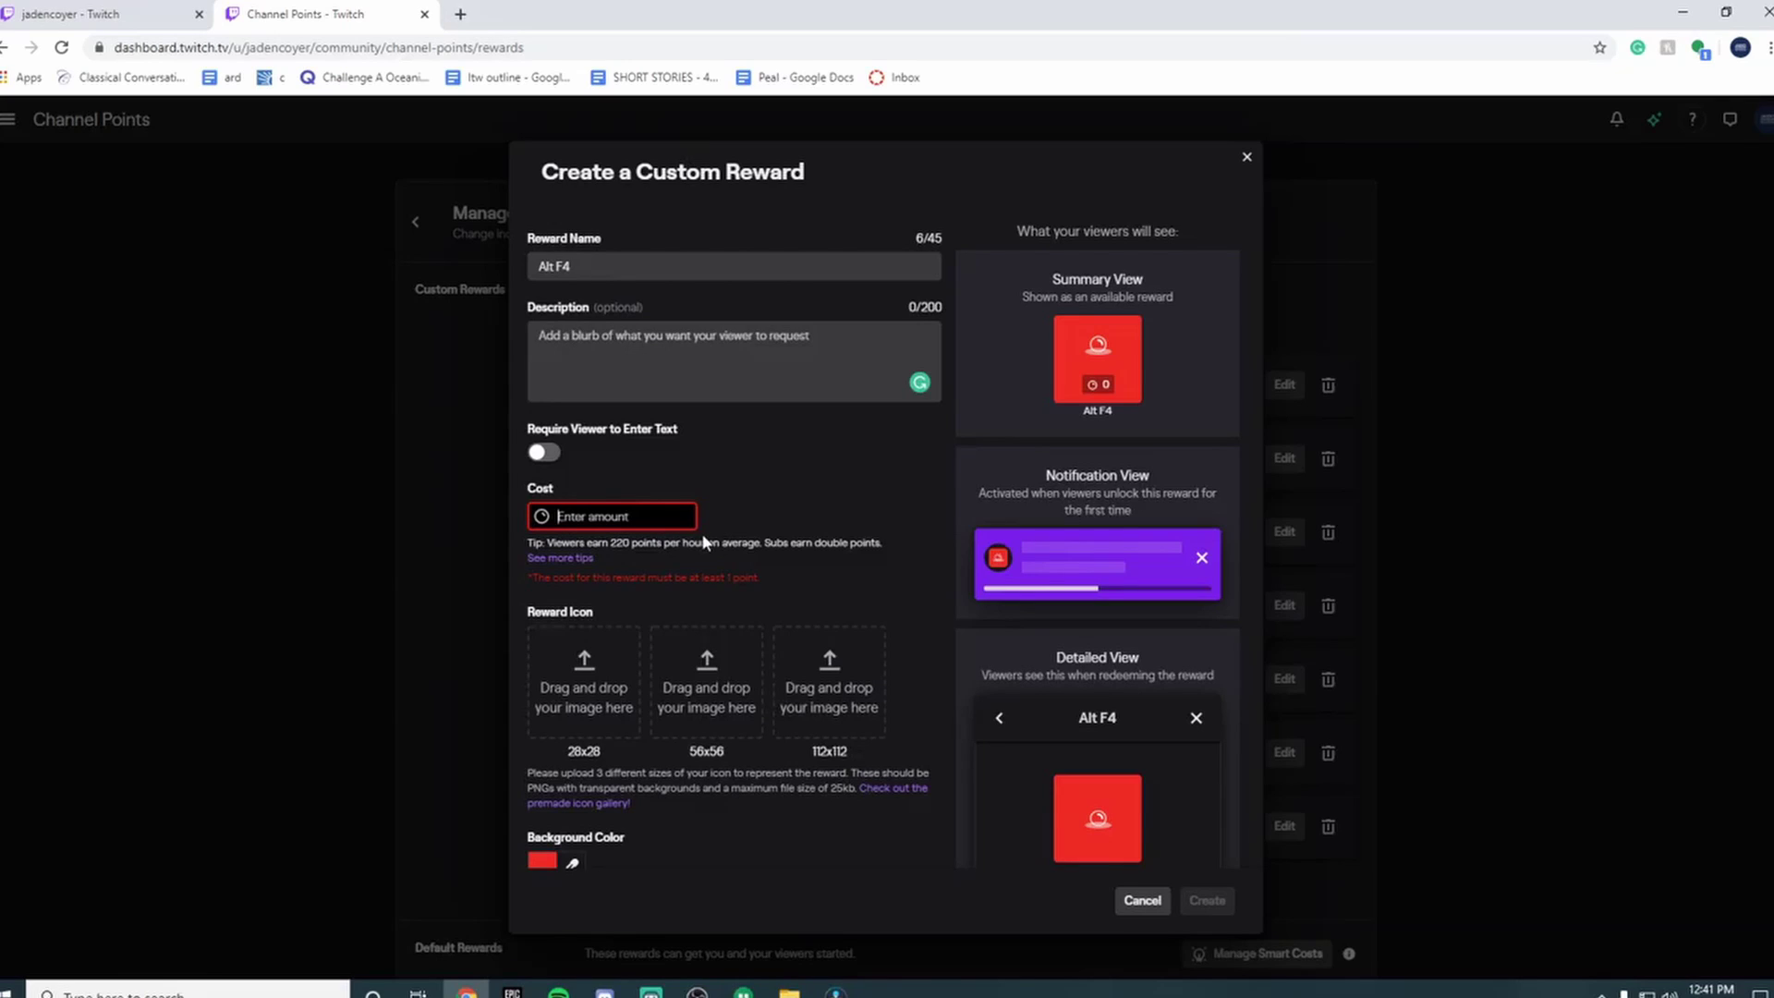
{"action": "type", "text": "5000"}
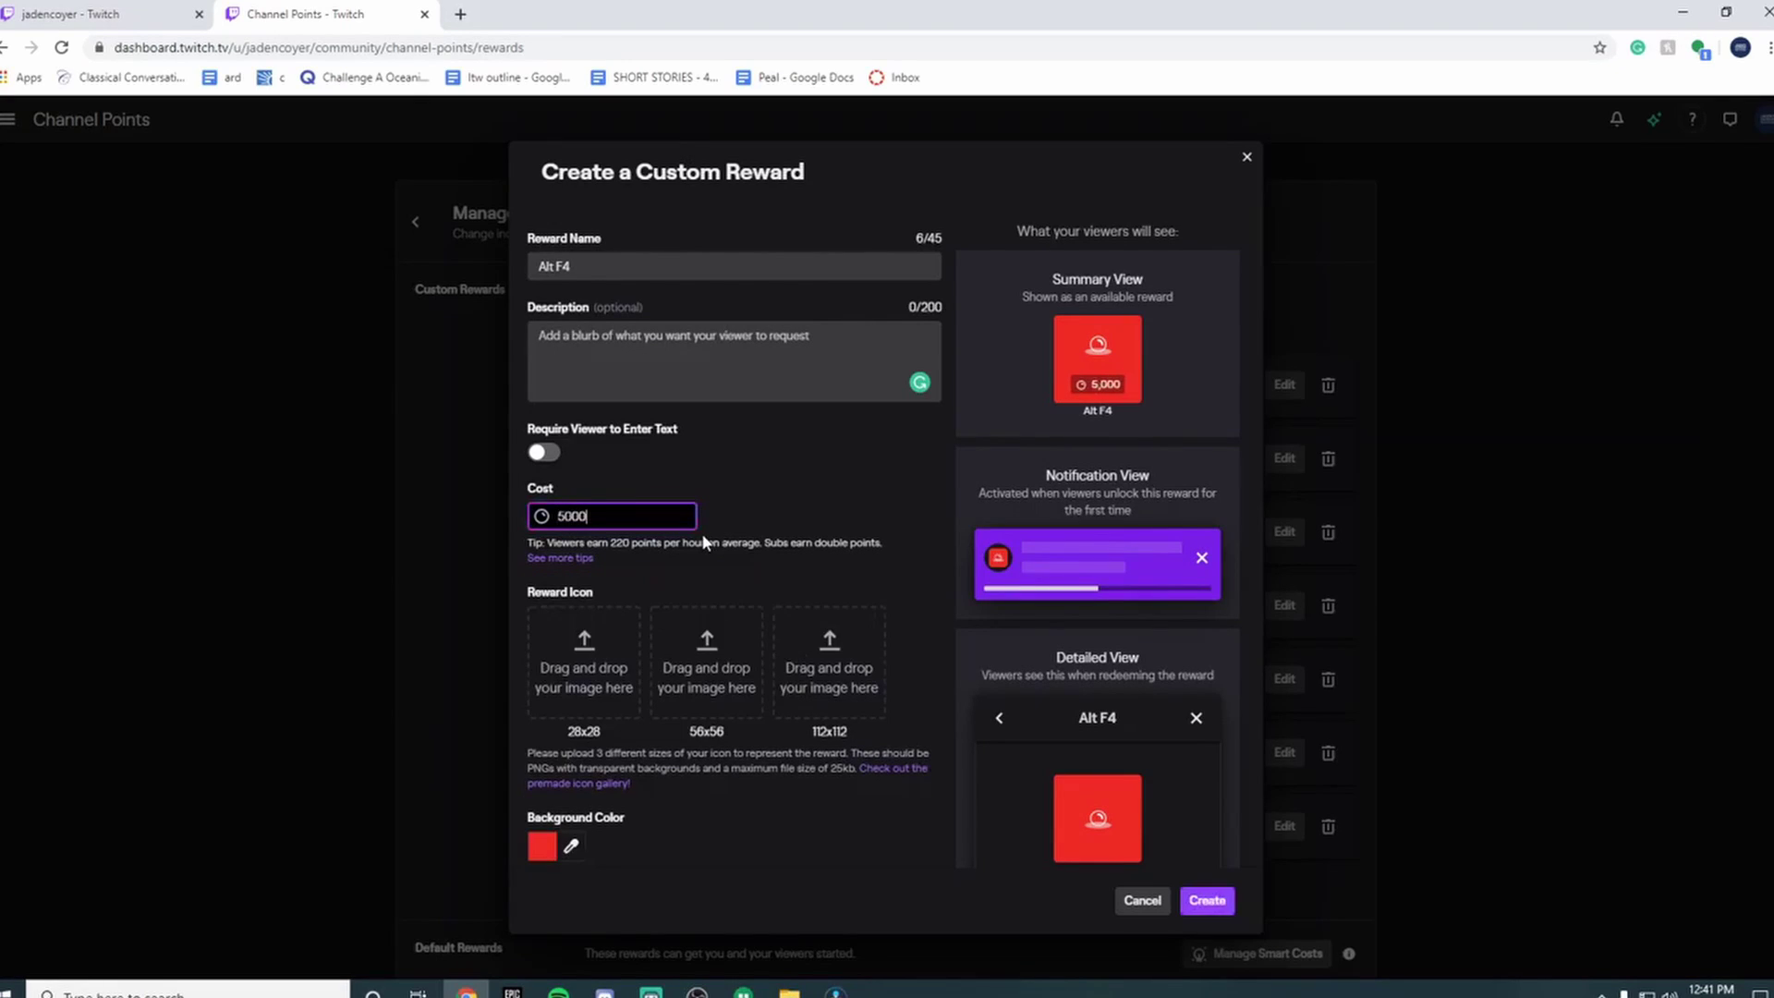
{"action": "left_click", "coordinate": [671, 452]}
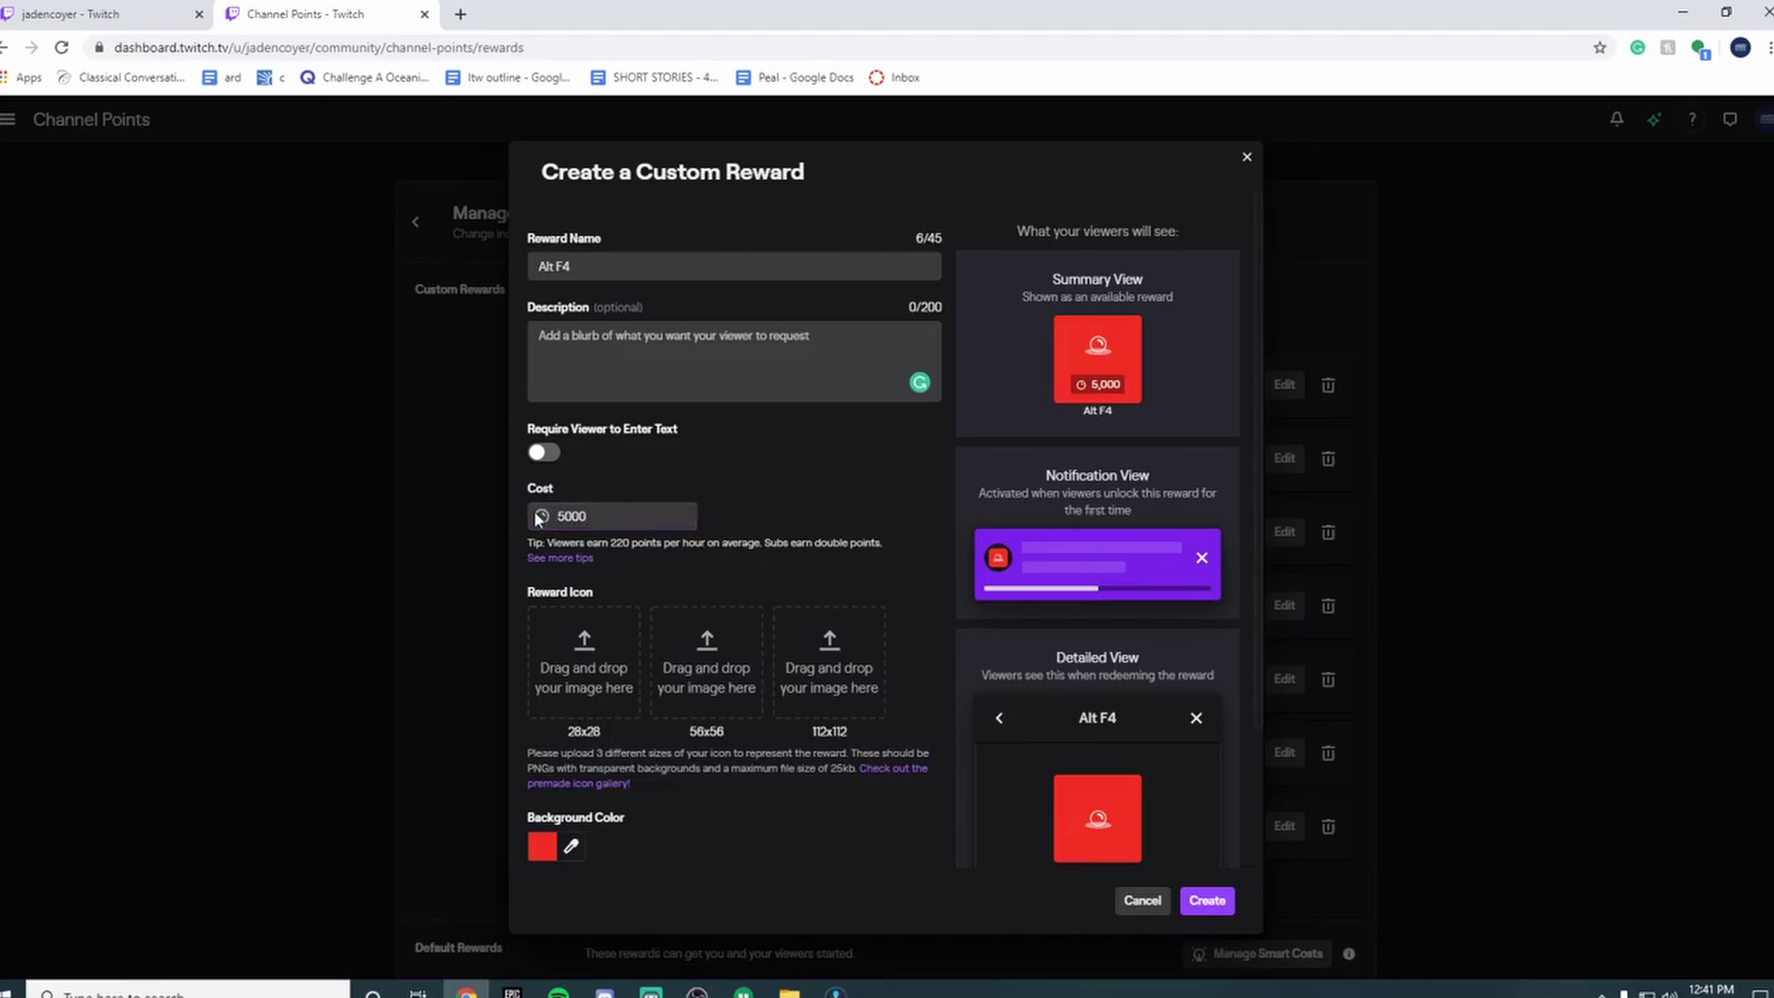
{"action": "double_click", "coordinate": [589, 265]}
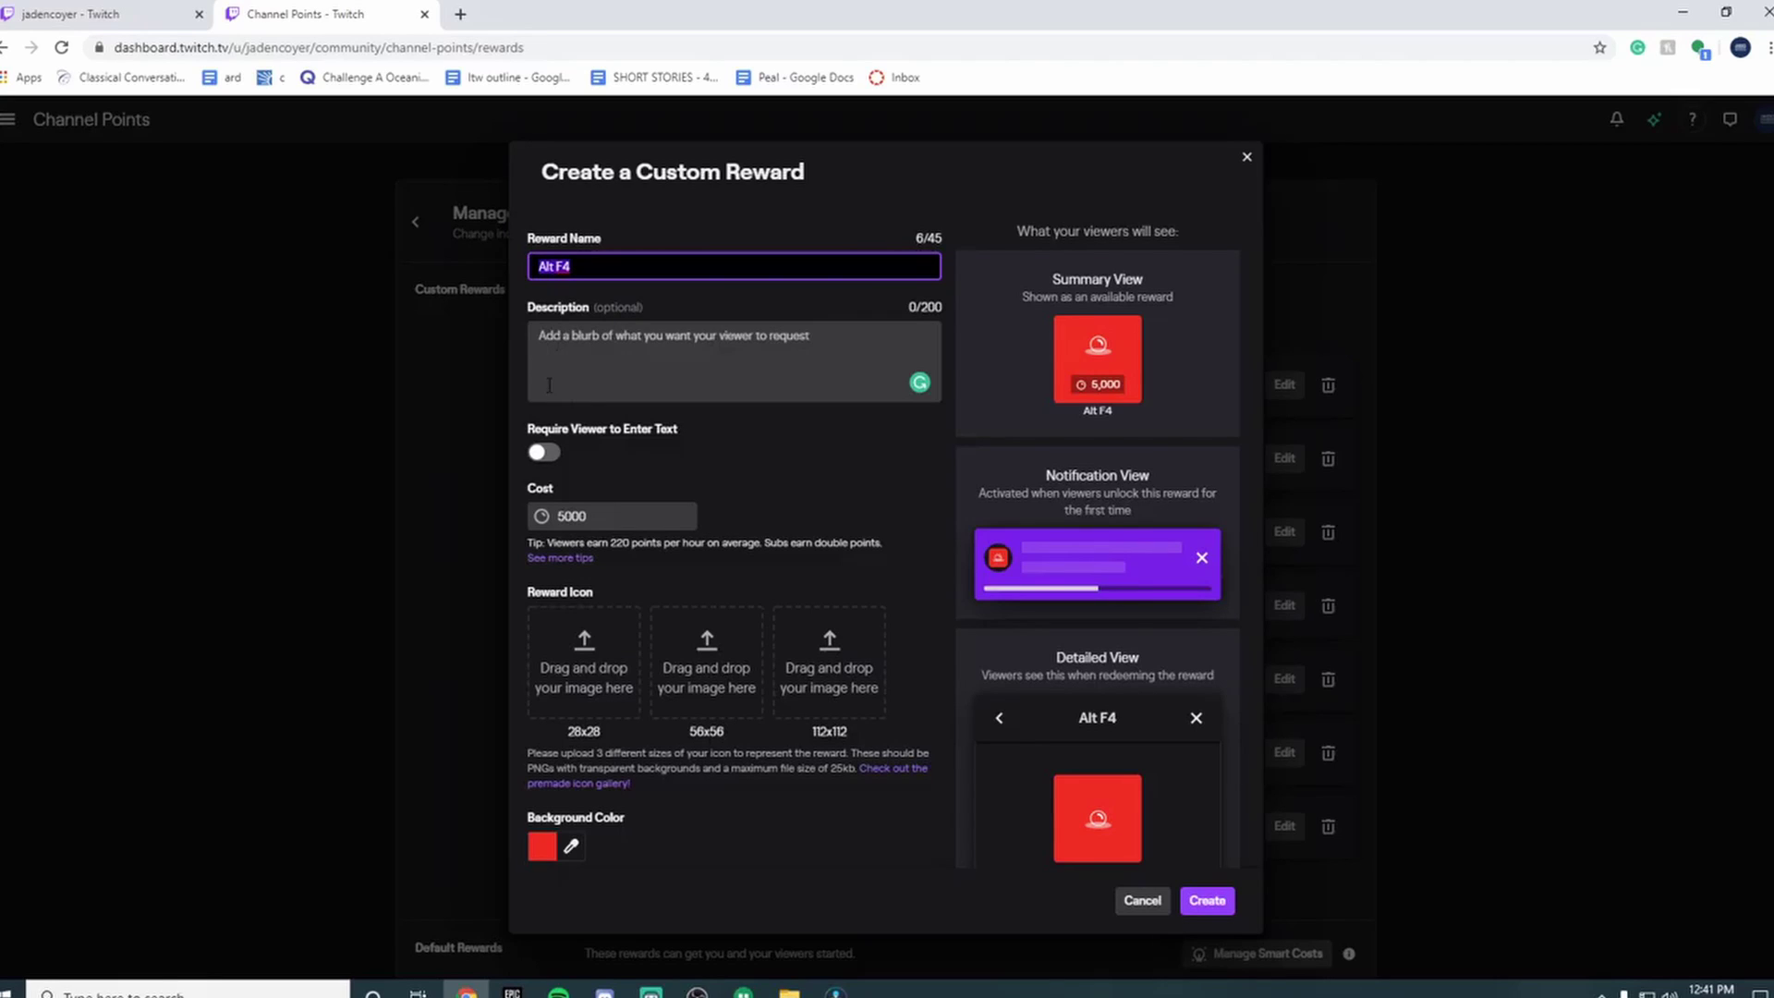
{"action": "left_click", "coordinate": [656, 451]}
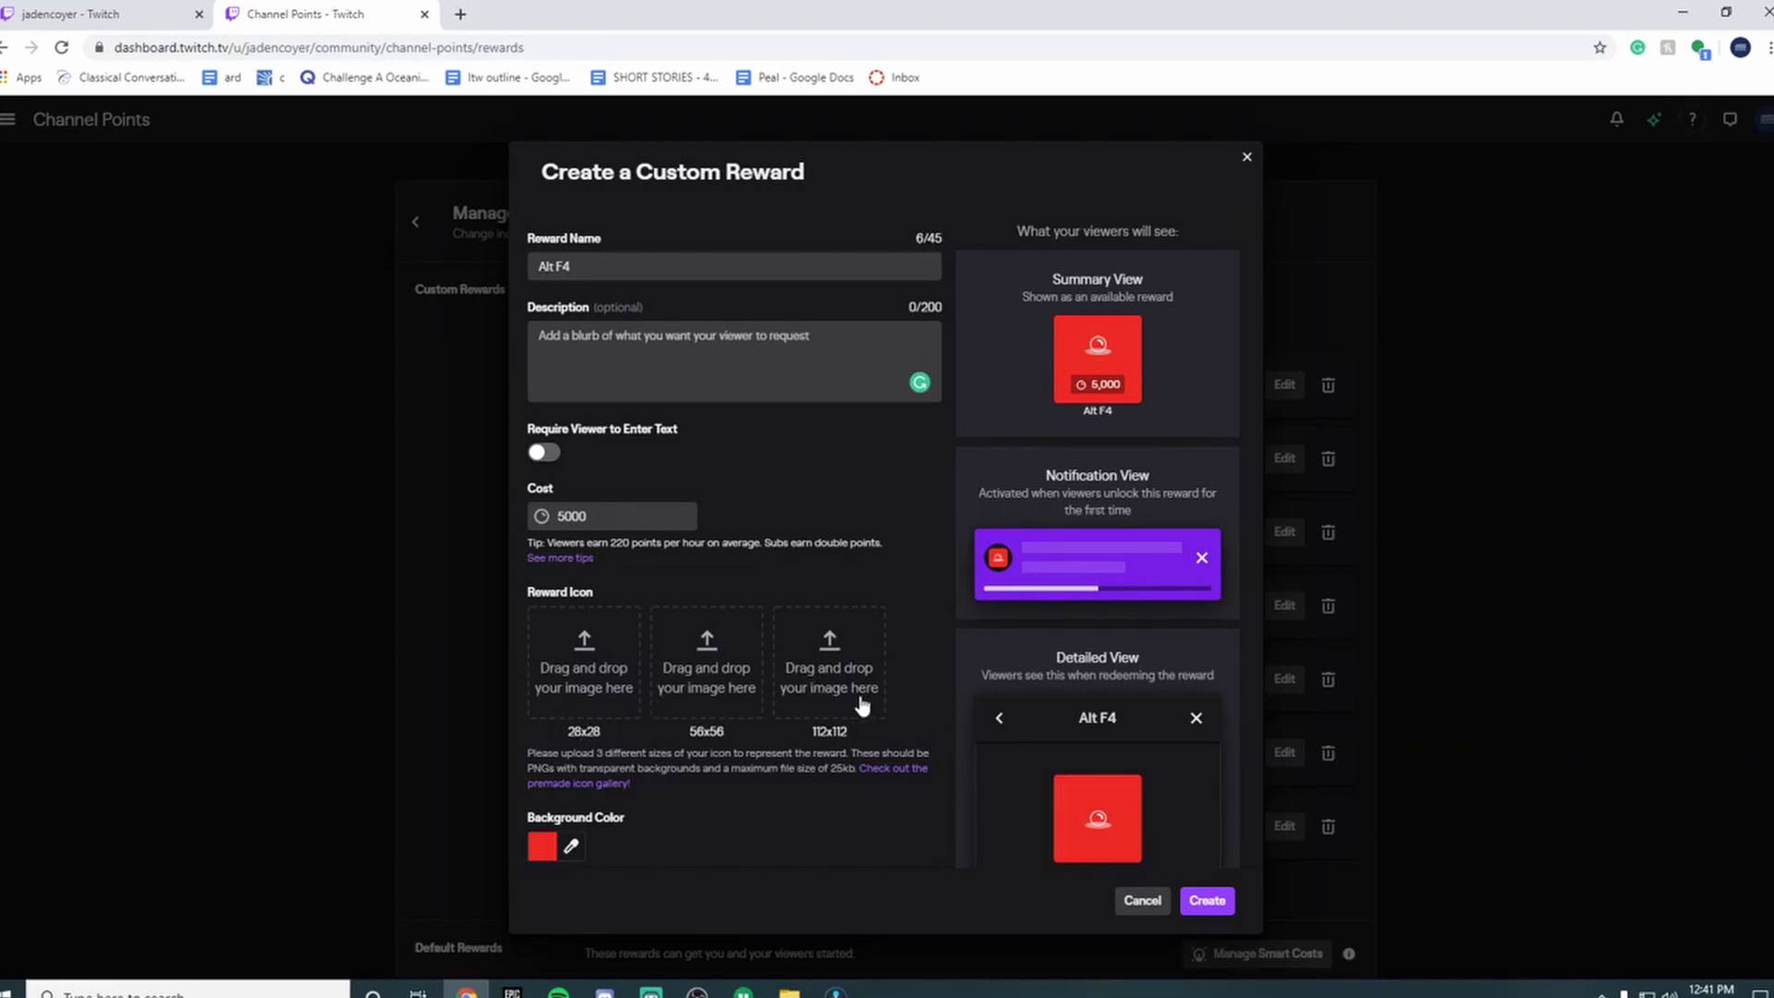
Step: Pick a brighter red background colour, then check the 5,000 Alt F4 preview
{"action": "left_click", "coordinate": [570, 846]}
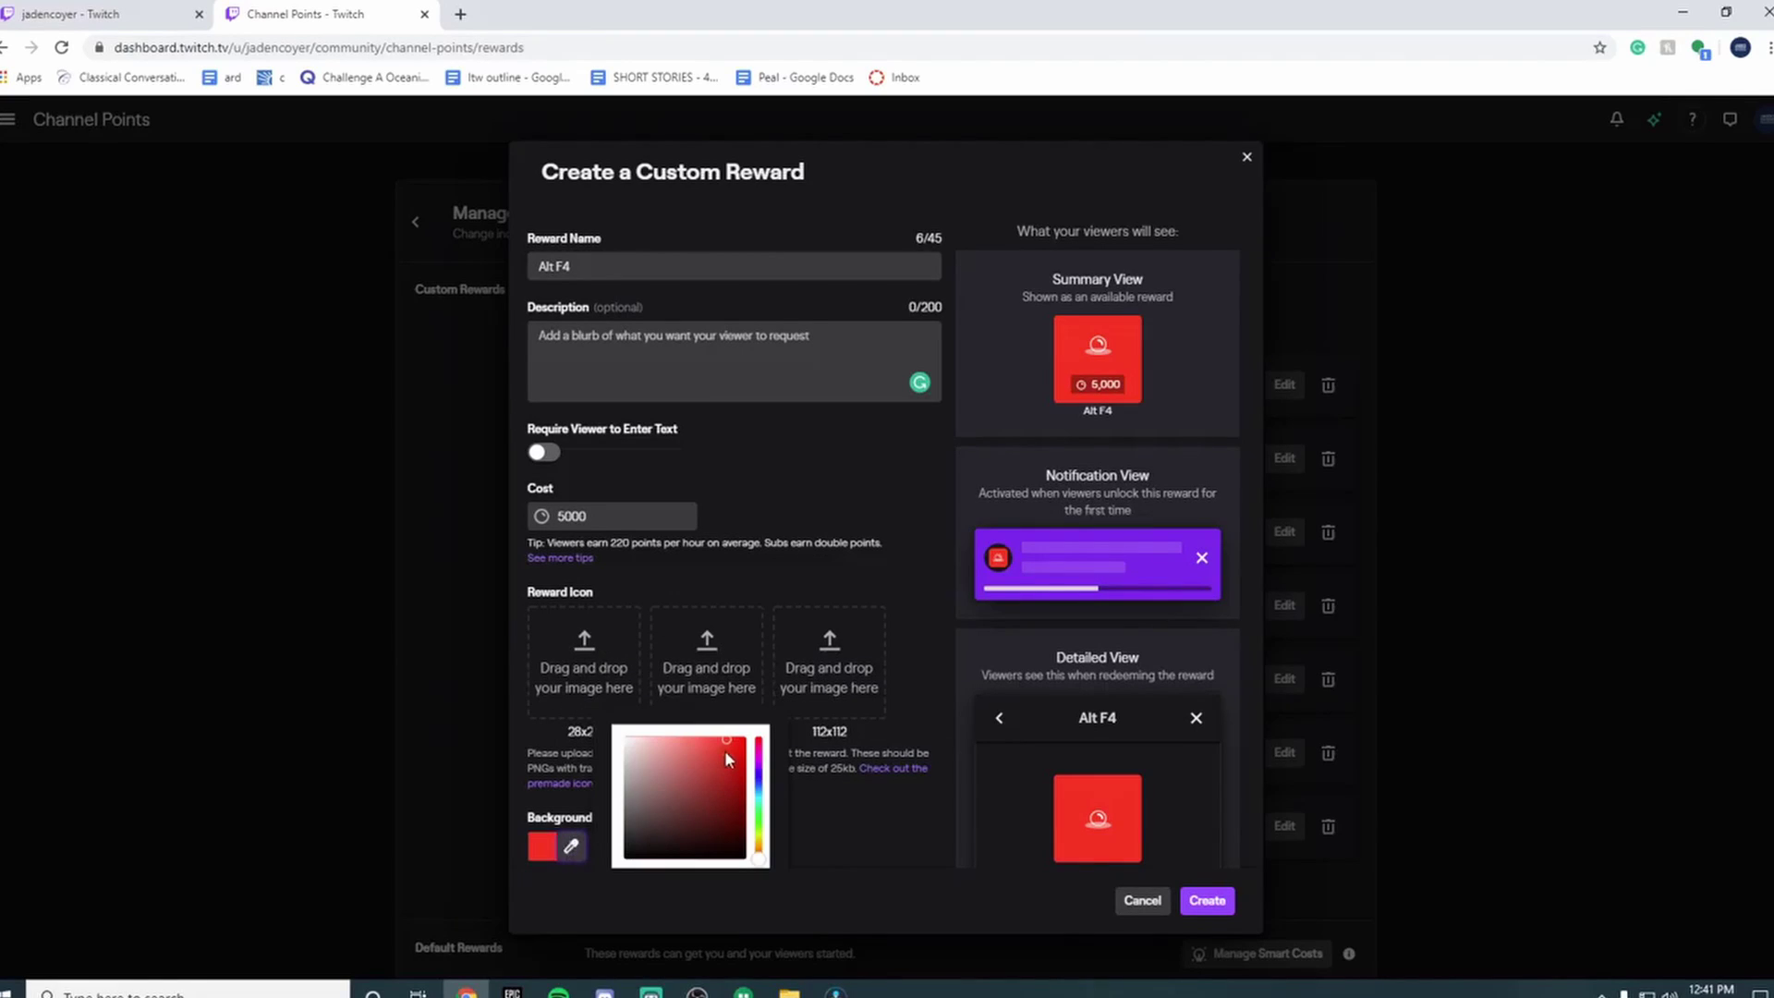
{"action": "mouse_move", "coordinate": [748, 748]}
{"action": "left_mouse_down"}
{"action": "mouse_move", "coordinate": [726, 815]}
{"action": "mouse_move", "coordinate": [760, 748]}
{"action": "left_mouse_up"}
{"action": "left_click", "coordinate": [836, 492]}
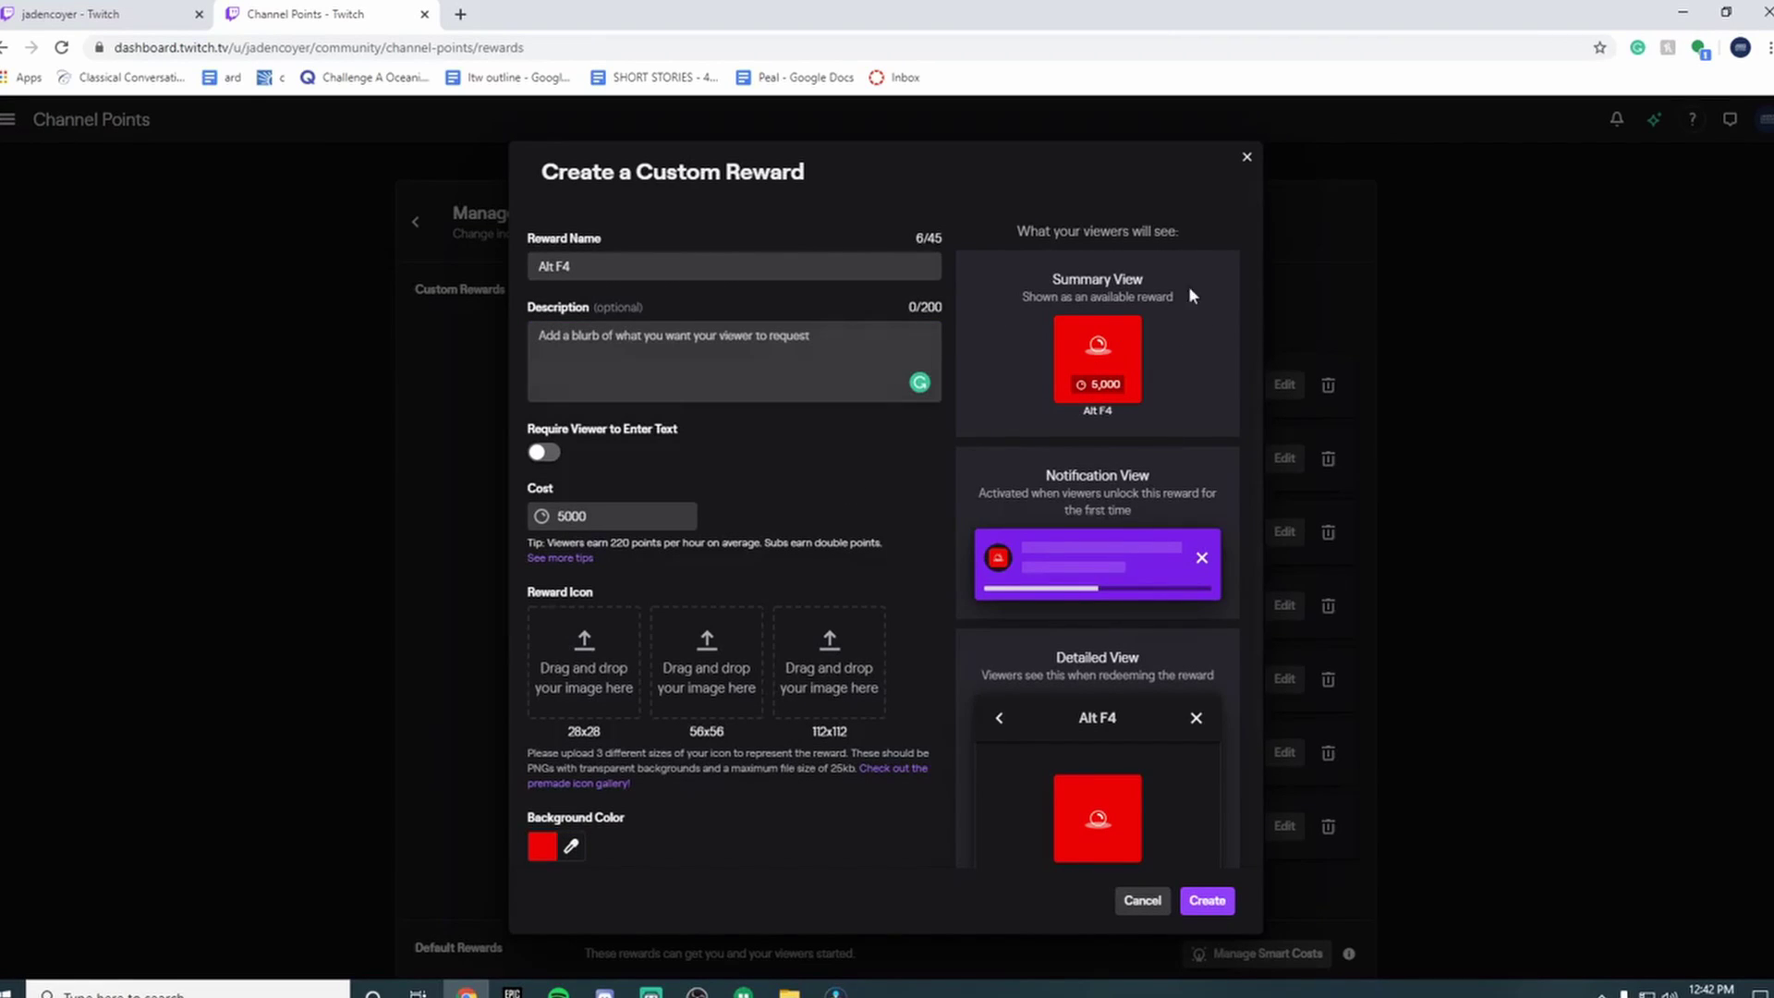
{"action": "double_click", "coordinate": [1108, 384]}
{"action": "double_click", "coordinate": [1098, 410]}
{"action": "scroll", "coordinate": [791, 536], "scroll_direction": "down", "scroll_amount": 3}
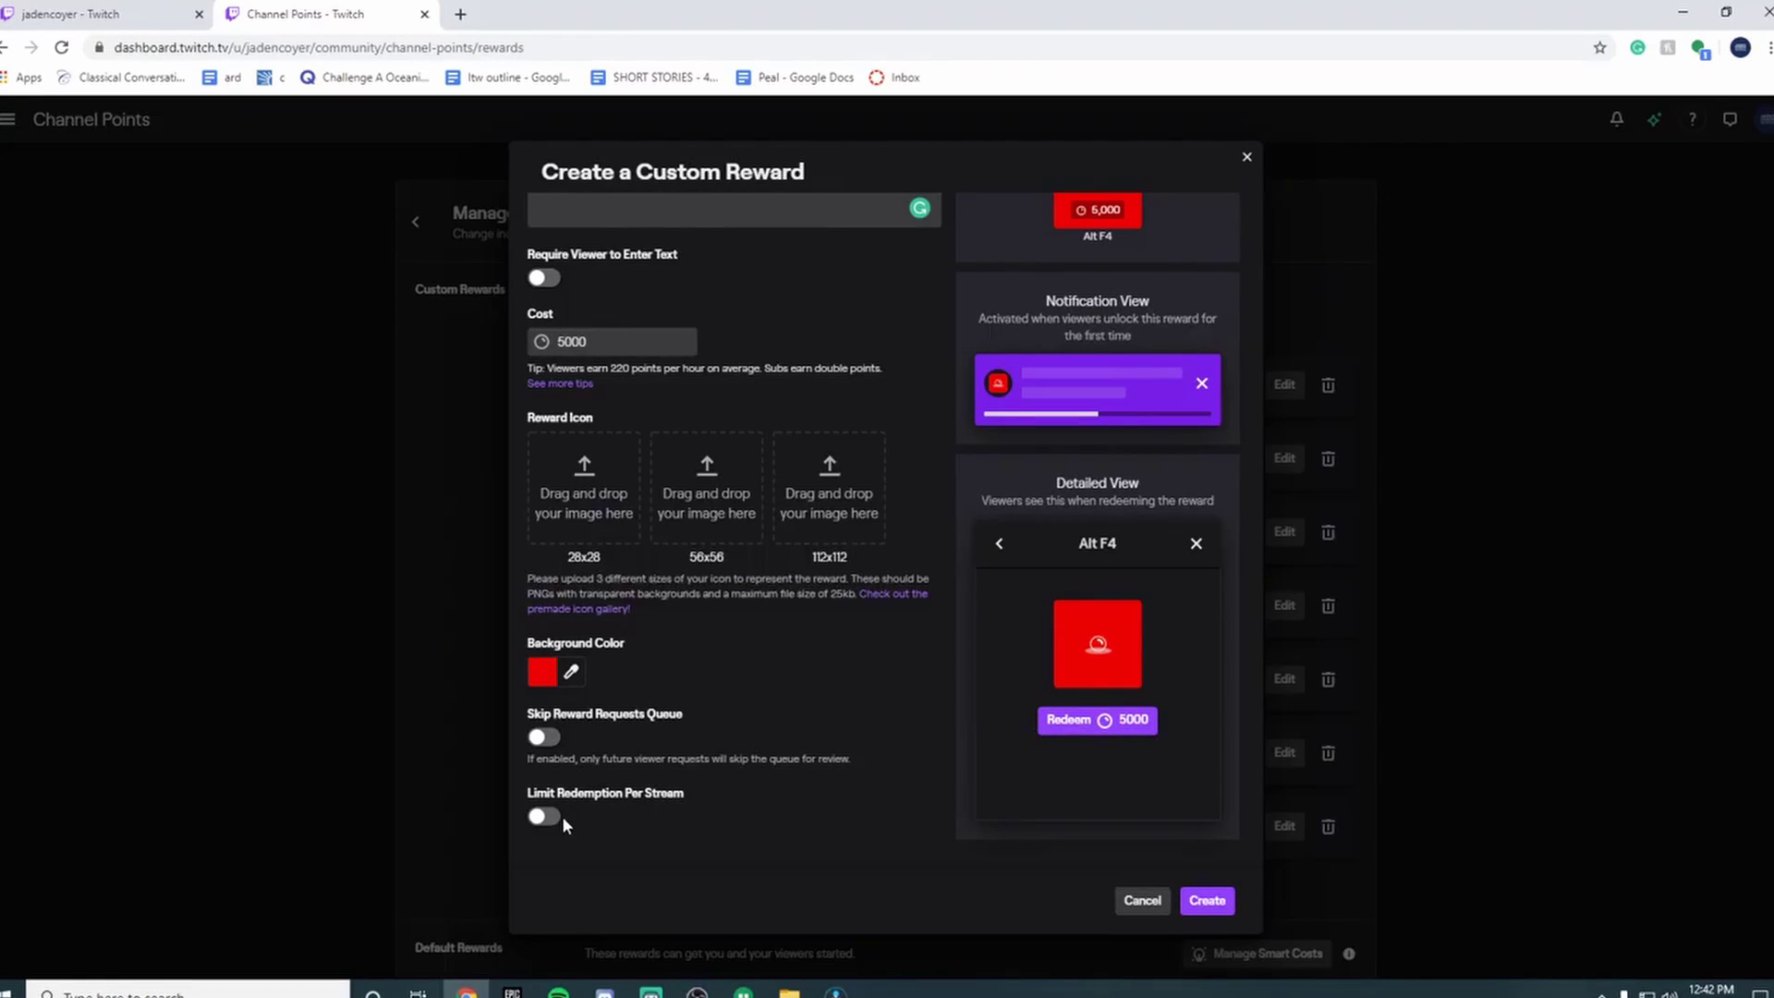
{"action": "scroll", "coordinate": [729, 815], "scroll_direction": "up", "scroll_amount": 3}
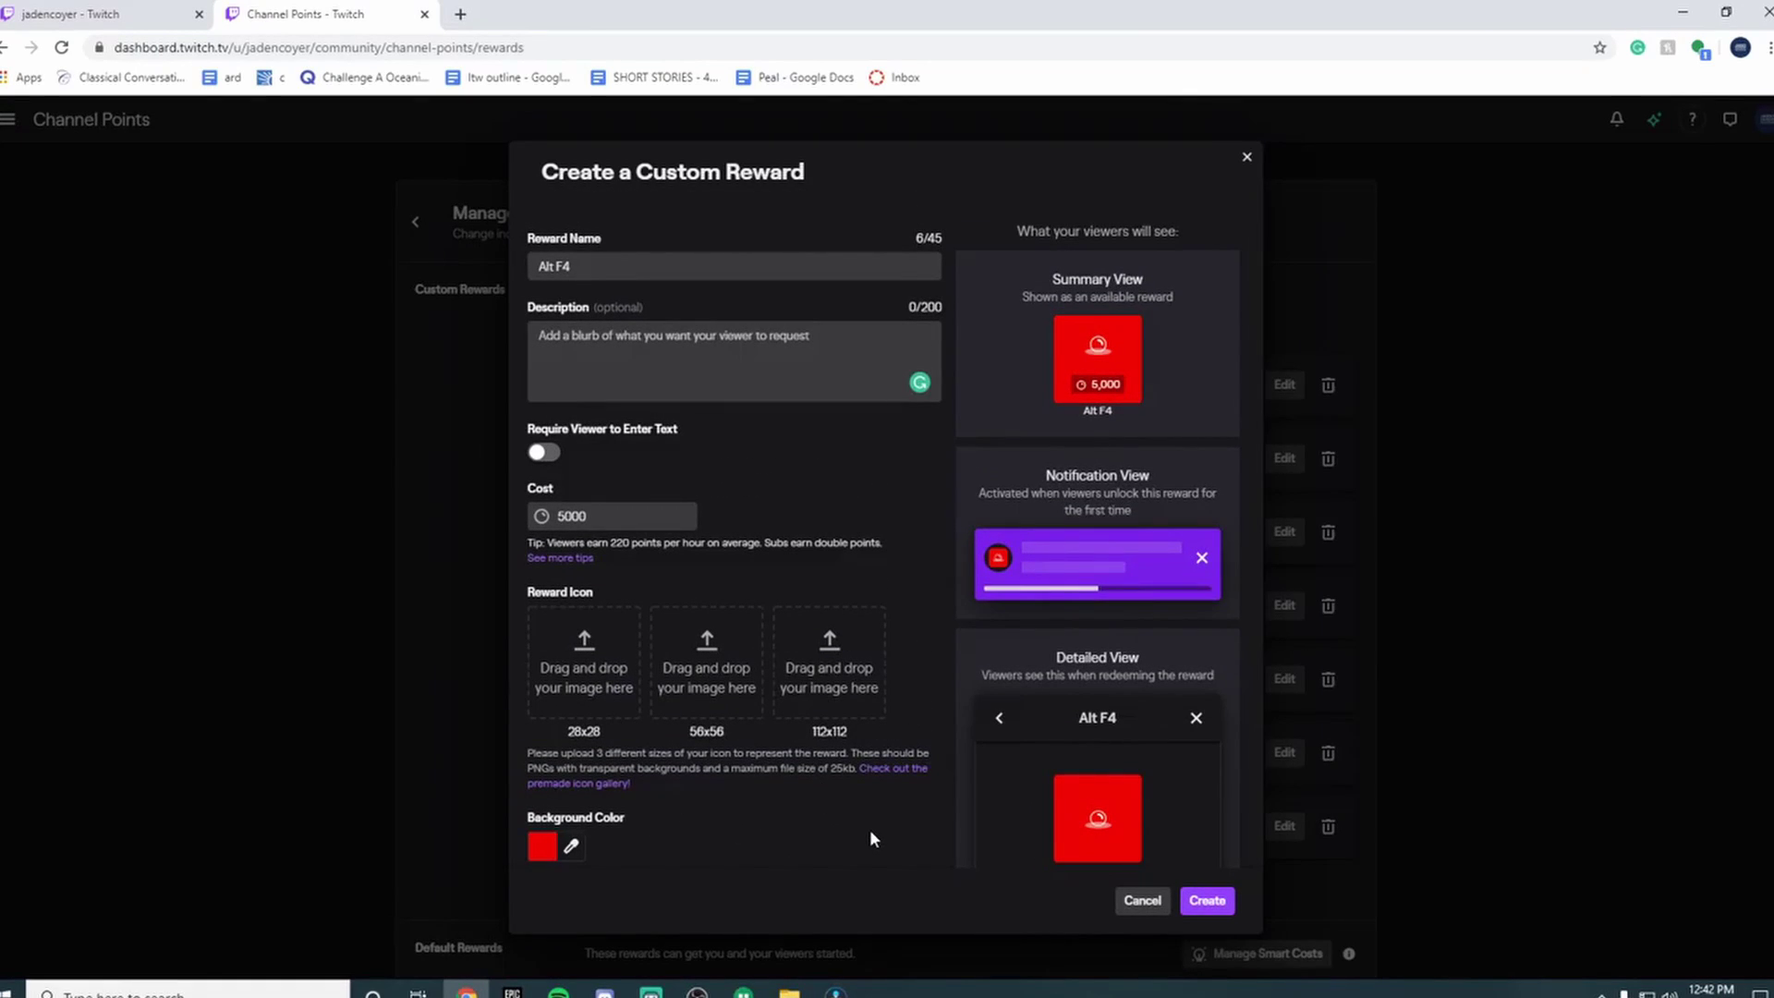
Step: Create the red 5000-point Alt F4 reward
{"action": "left_click", "coordinate": [1206, 902]}
{"action": "scroll", "coordinate": [571, 717], "scroll_direction": "down", "scroll_amount": 3}
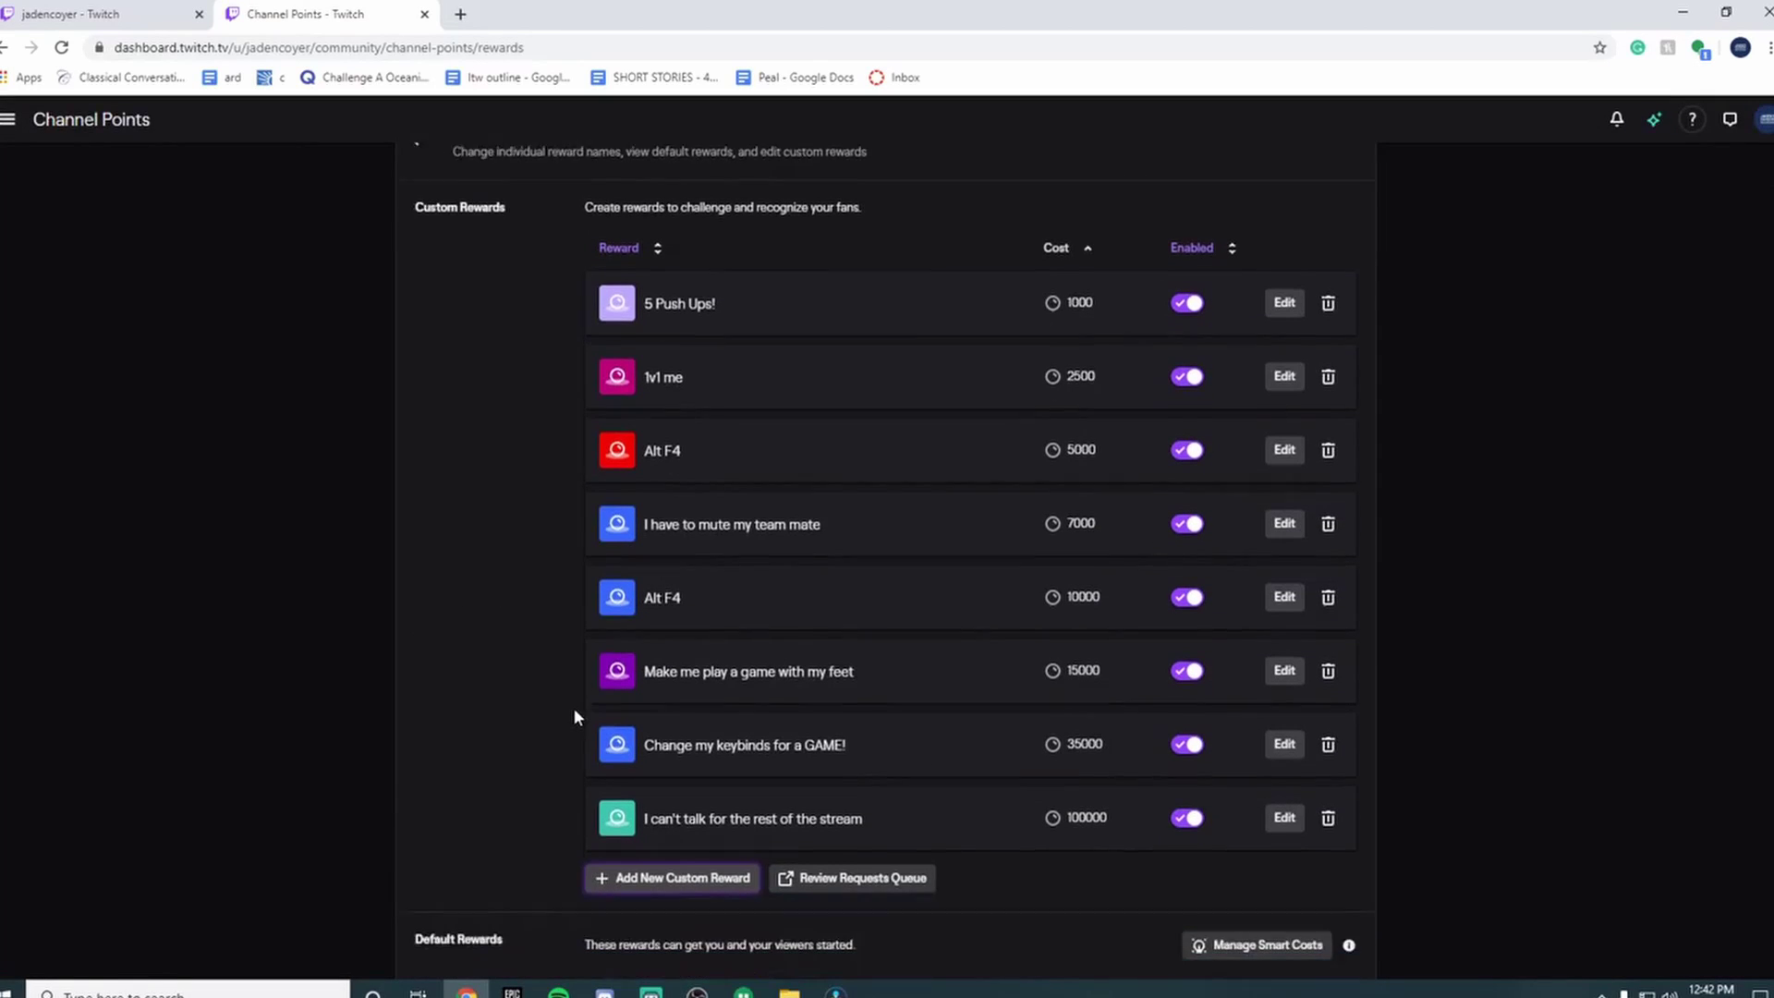
{"action": "scroll", "coordinate": [592, 715], "scroll_direction": "up", "scroll_amount": 3}
{"action": "scroll", "coordinate": [656, 744], "scroll_direction": "down", "scroll_amount": 1}
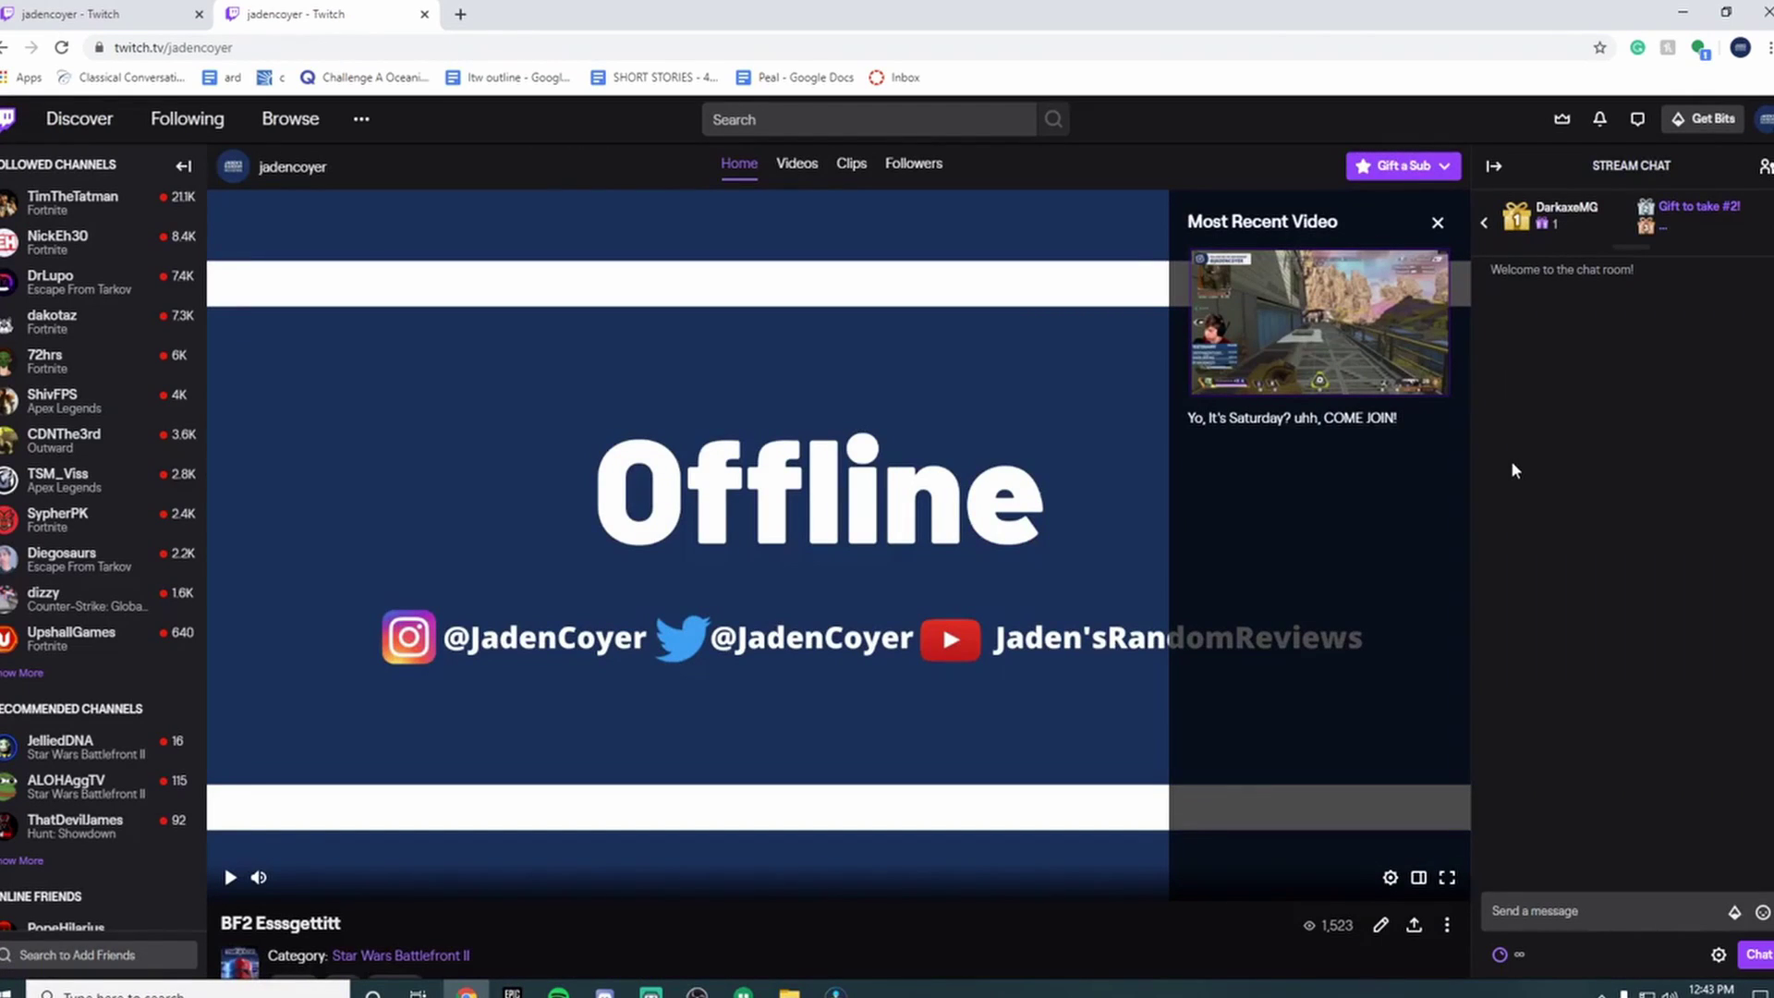
Step: Choose Highlight My Message from the rewards list and clear stray text before 'Hello!'
{"action": "mouse_move", "coordinate": [1318, 540]}
{"action": "left_click", "coordinate": [1593, 910]}
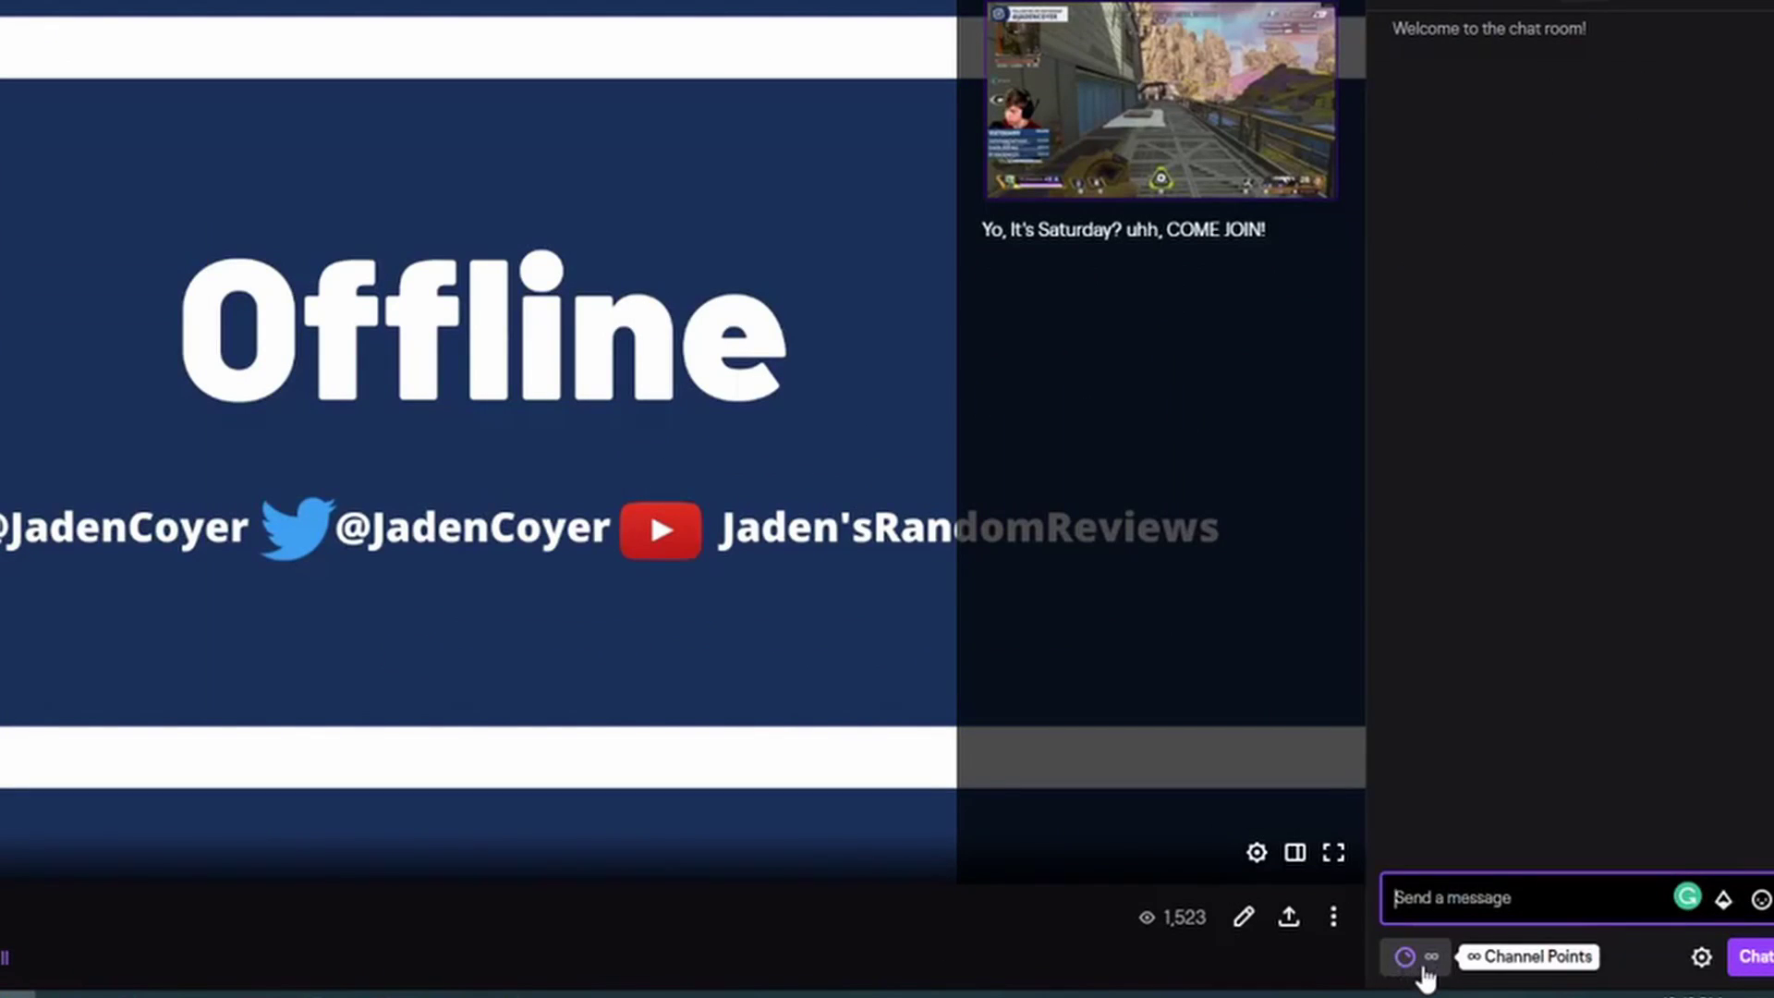
{"action": "left_click", "coordinate": [1405, 957]}
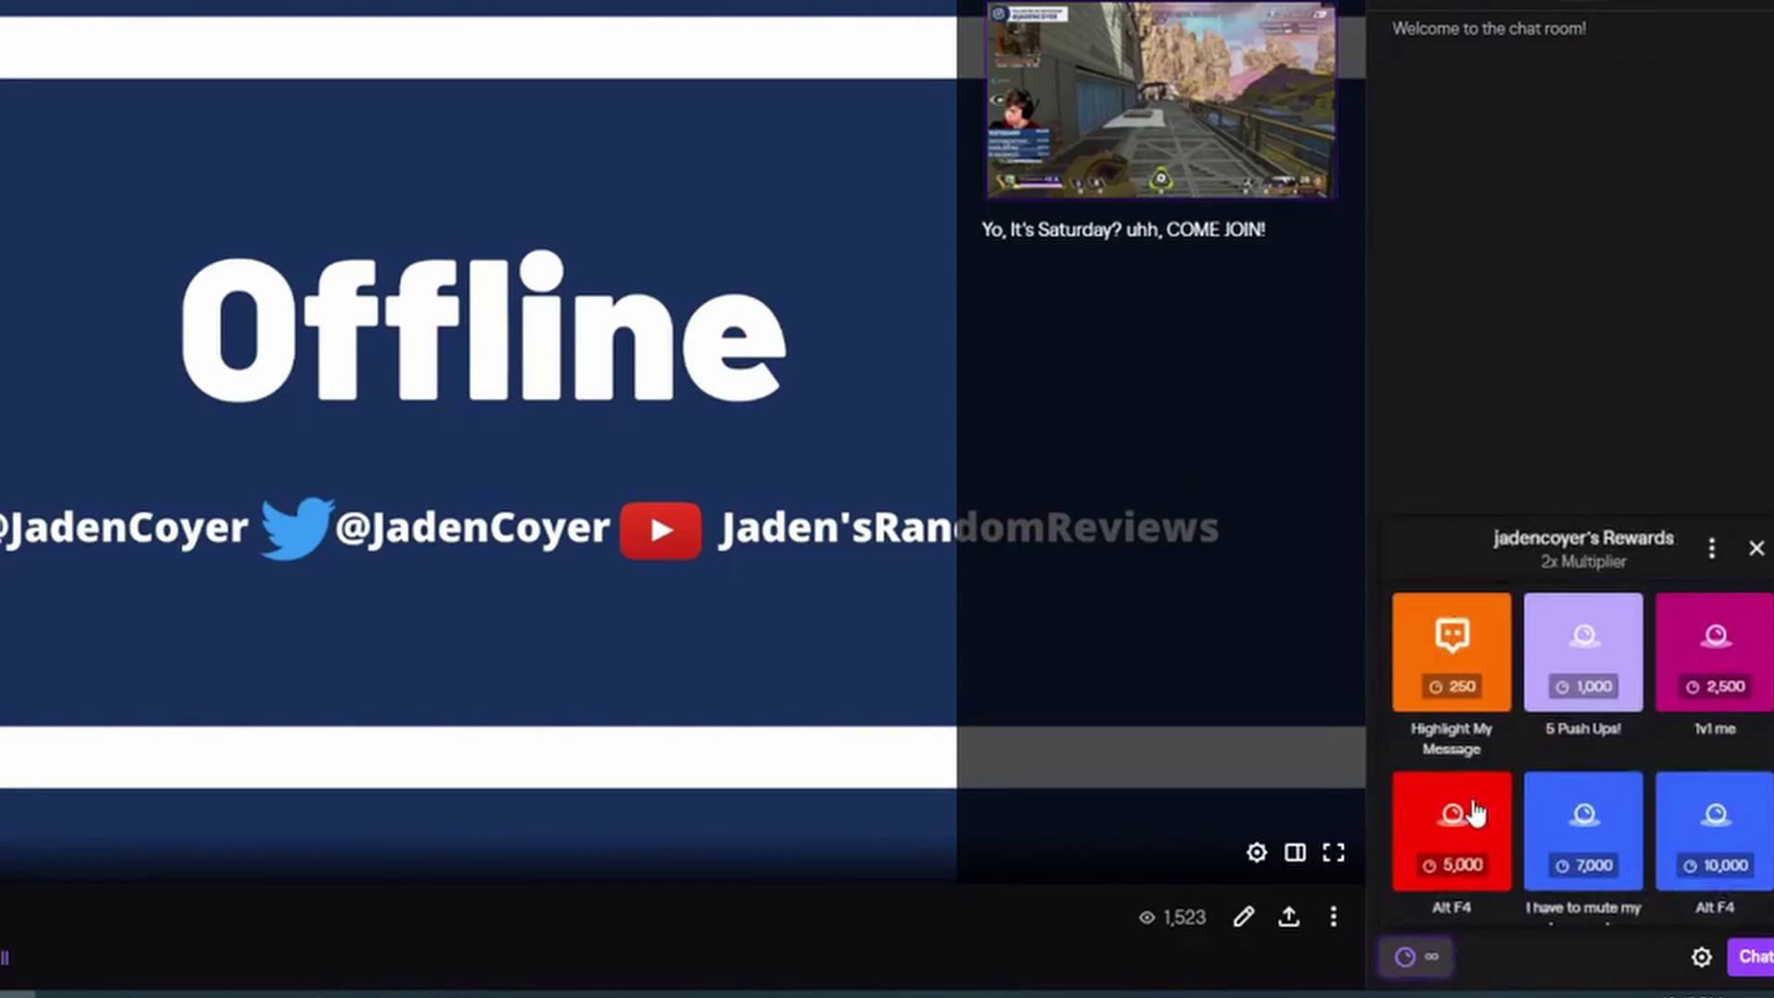
{"action": "left_click", "coordinate": [1451, 657]}
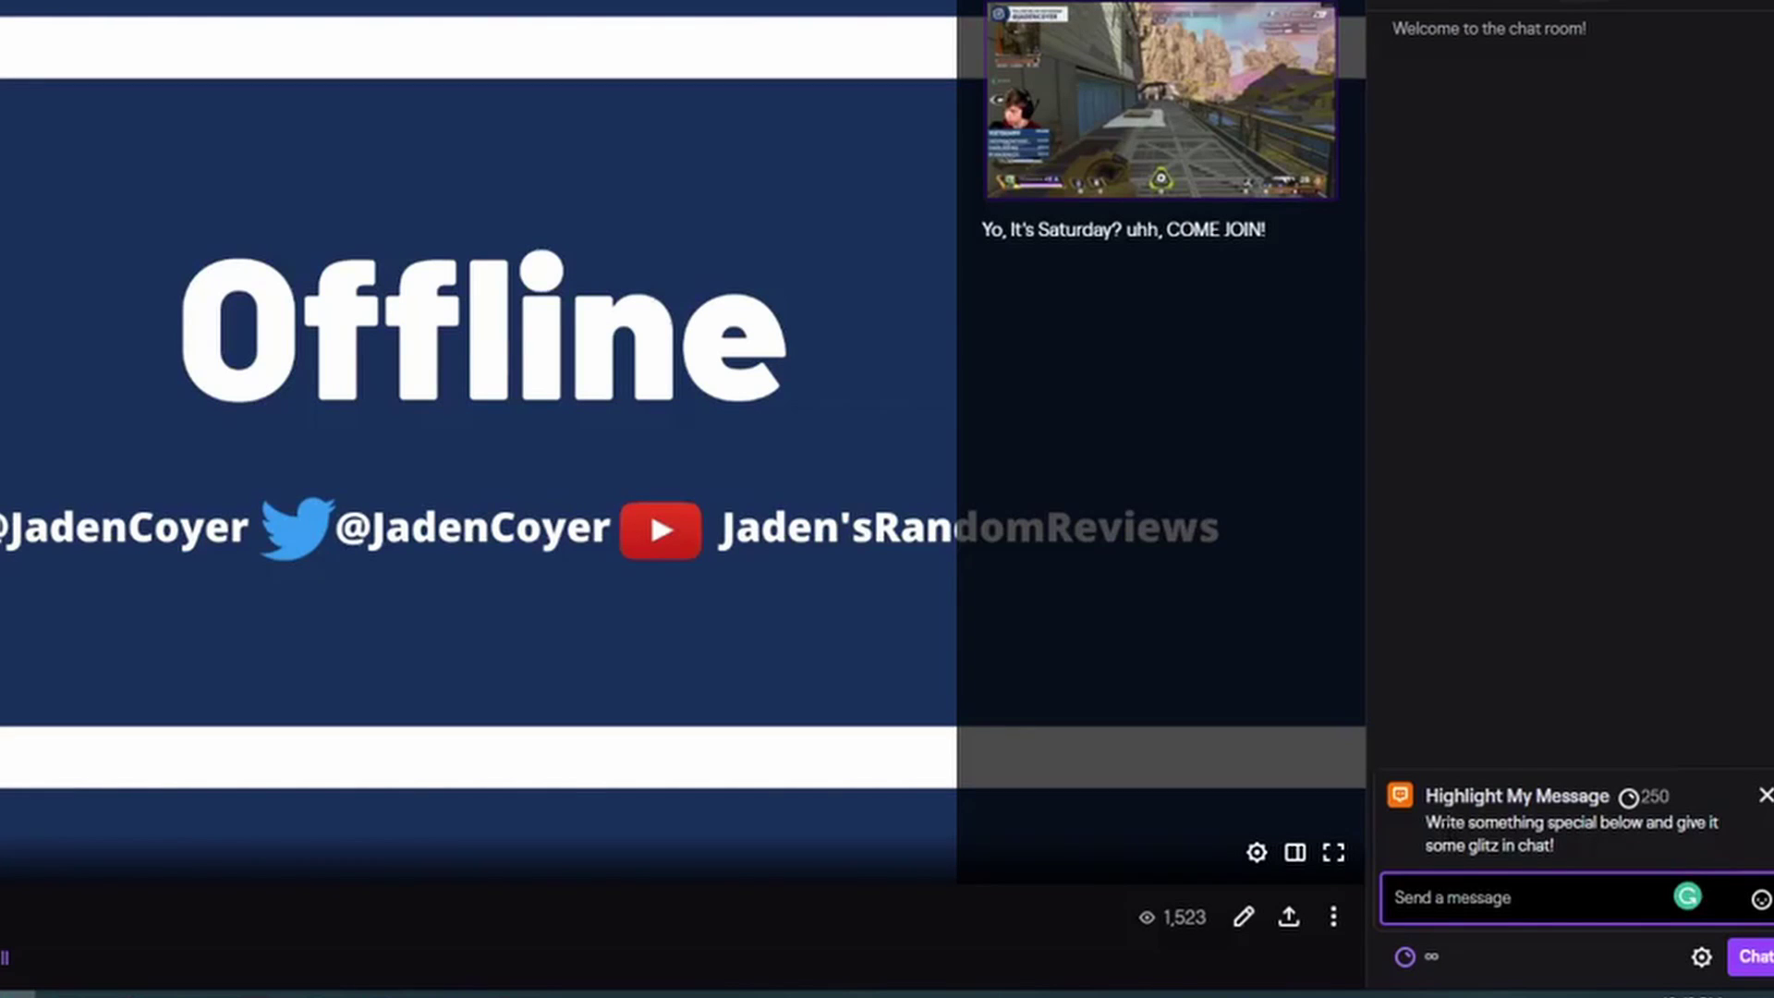
{"action": "type", "text": "dfajsdfsasdf"}
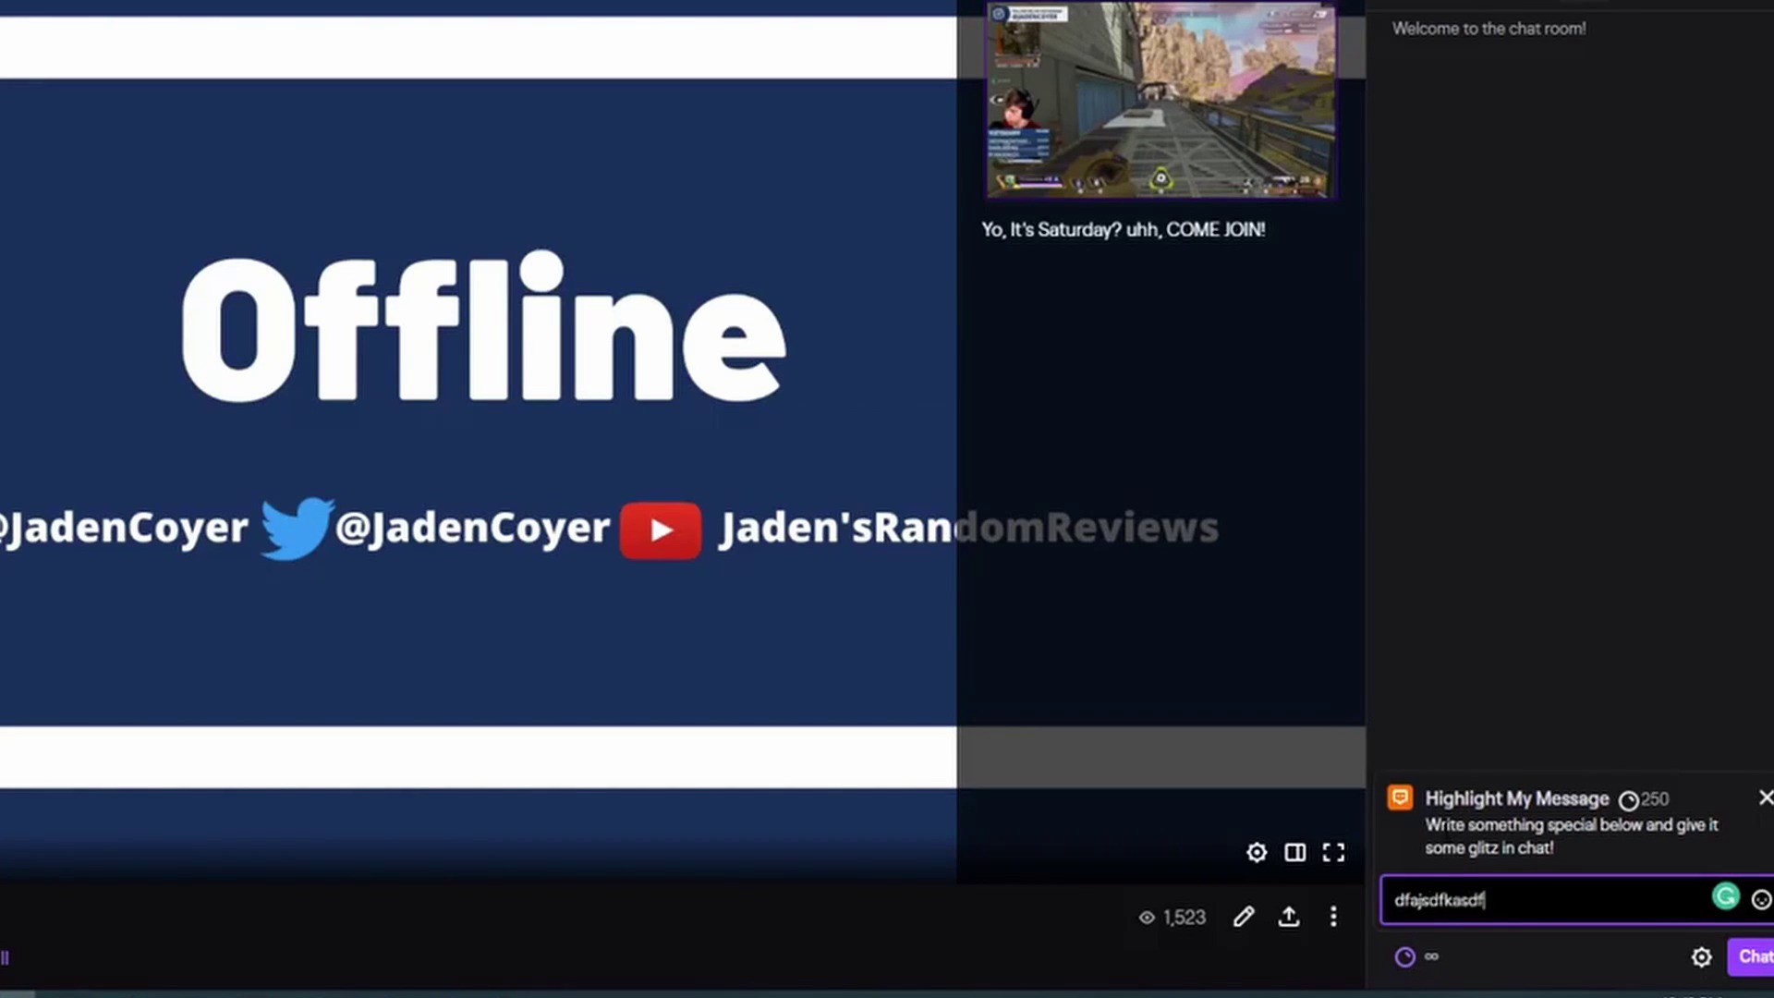
{"action": "key", "text": "BackSpace"}
{"action": "key", "text": "BackSpace"}
{"action": "key", "text": "BackSpace"}
{"action": "key", "text": "BackSpace"}
{"action": "key", "text": "BackSpace"}
{"action": "key", "text": "BackSpace"}
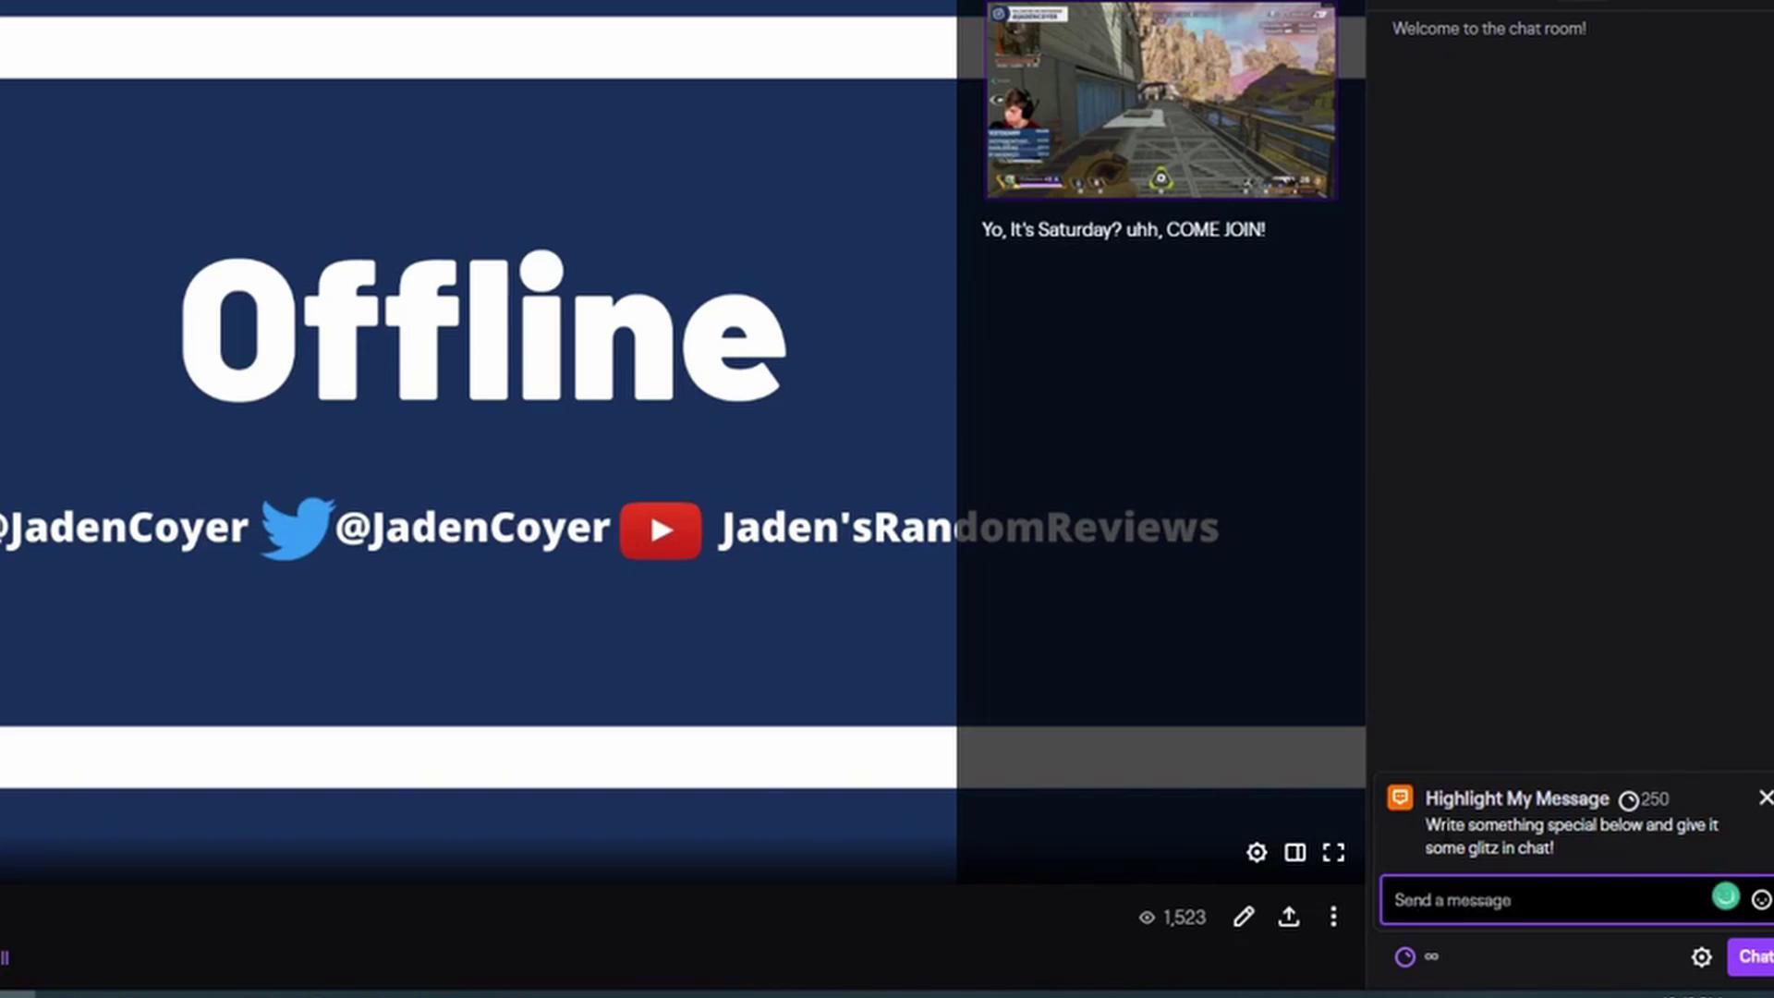
{"action": "type", "text": "Hello!"}
{"action": "key", "text": "Return"}
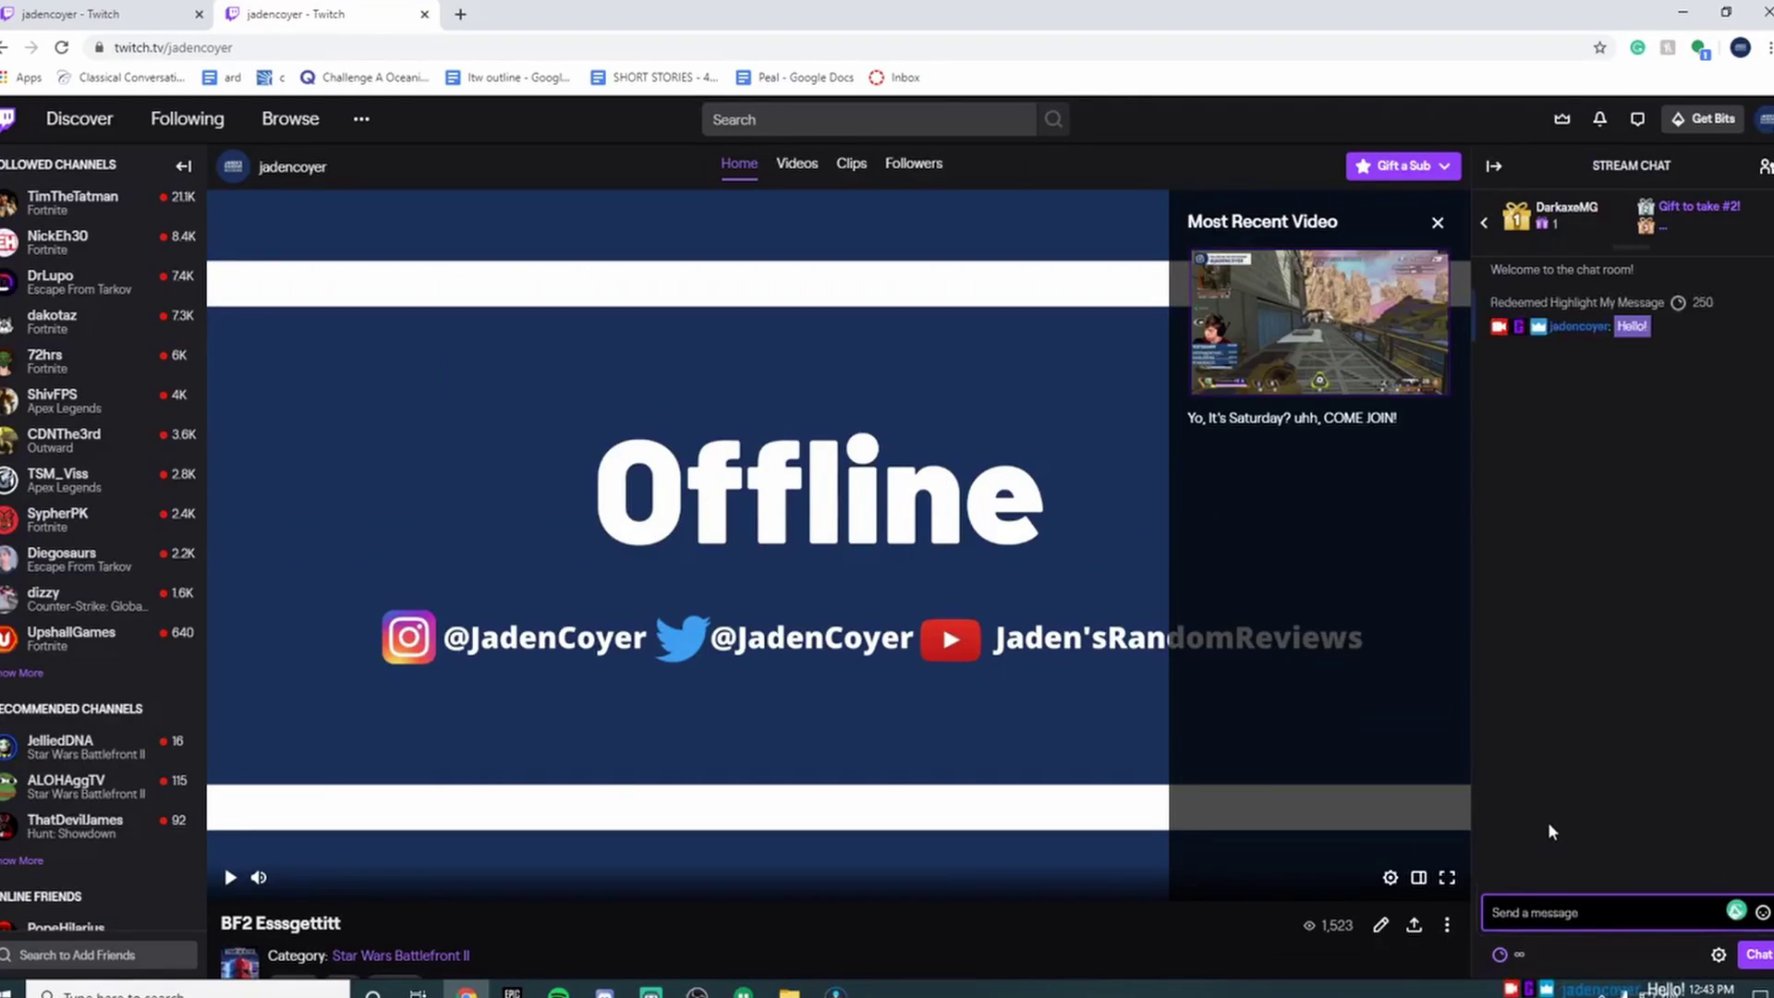
{"action": "left_click", "coordinate": [1615, 329]}
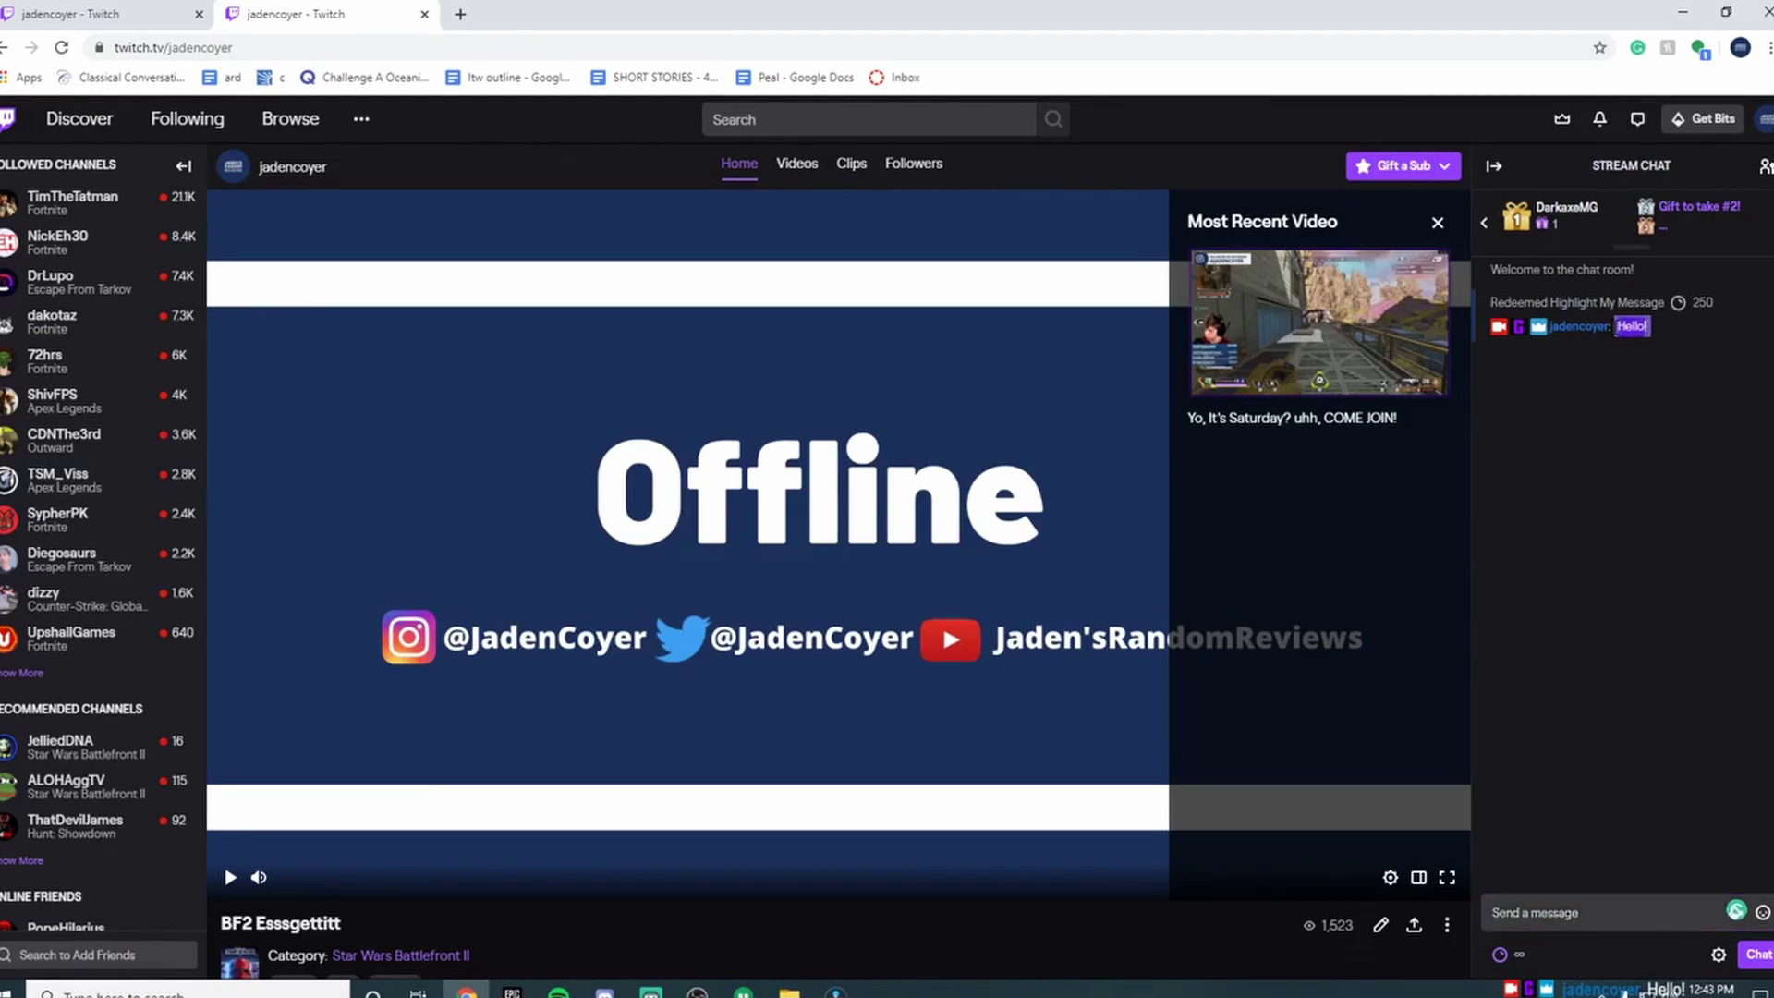
{"action": "left_click_drag", "start_coordinate": [1497, 302], "coordinate": [1718, 302]}
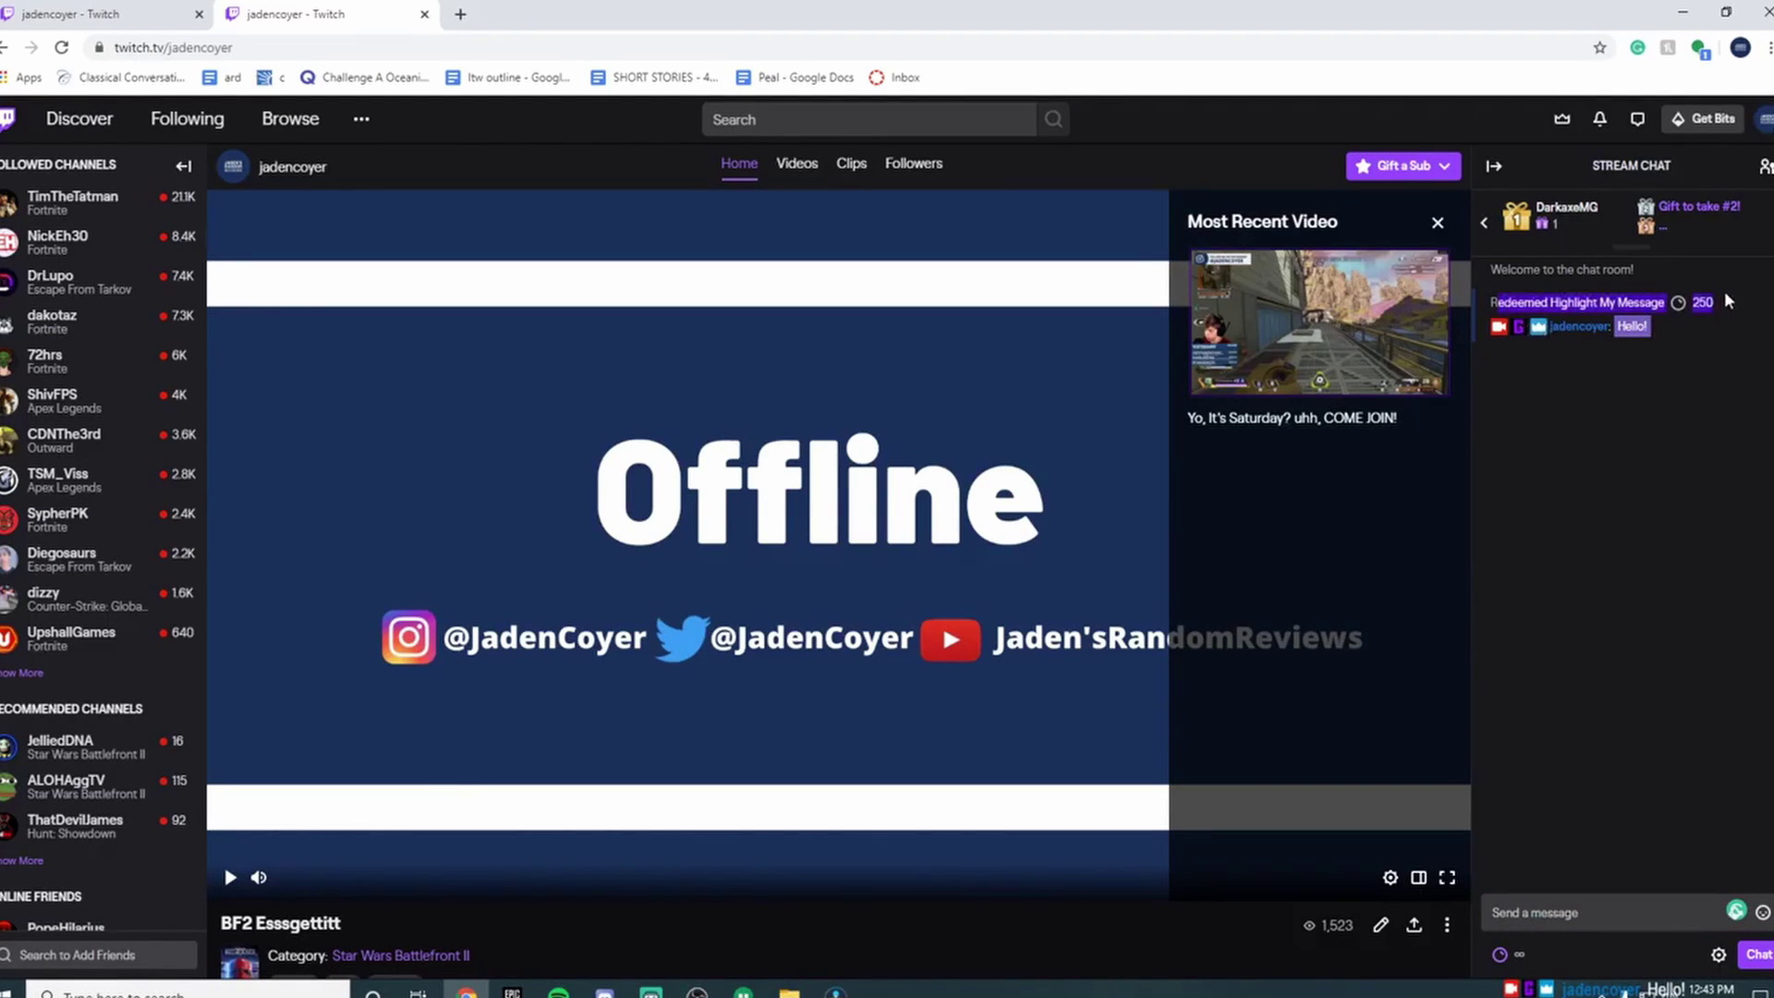
{"action": "left_click", "coordinate": [1549, 346]}
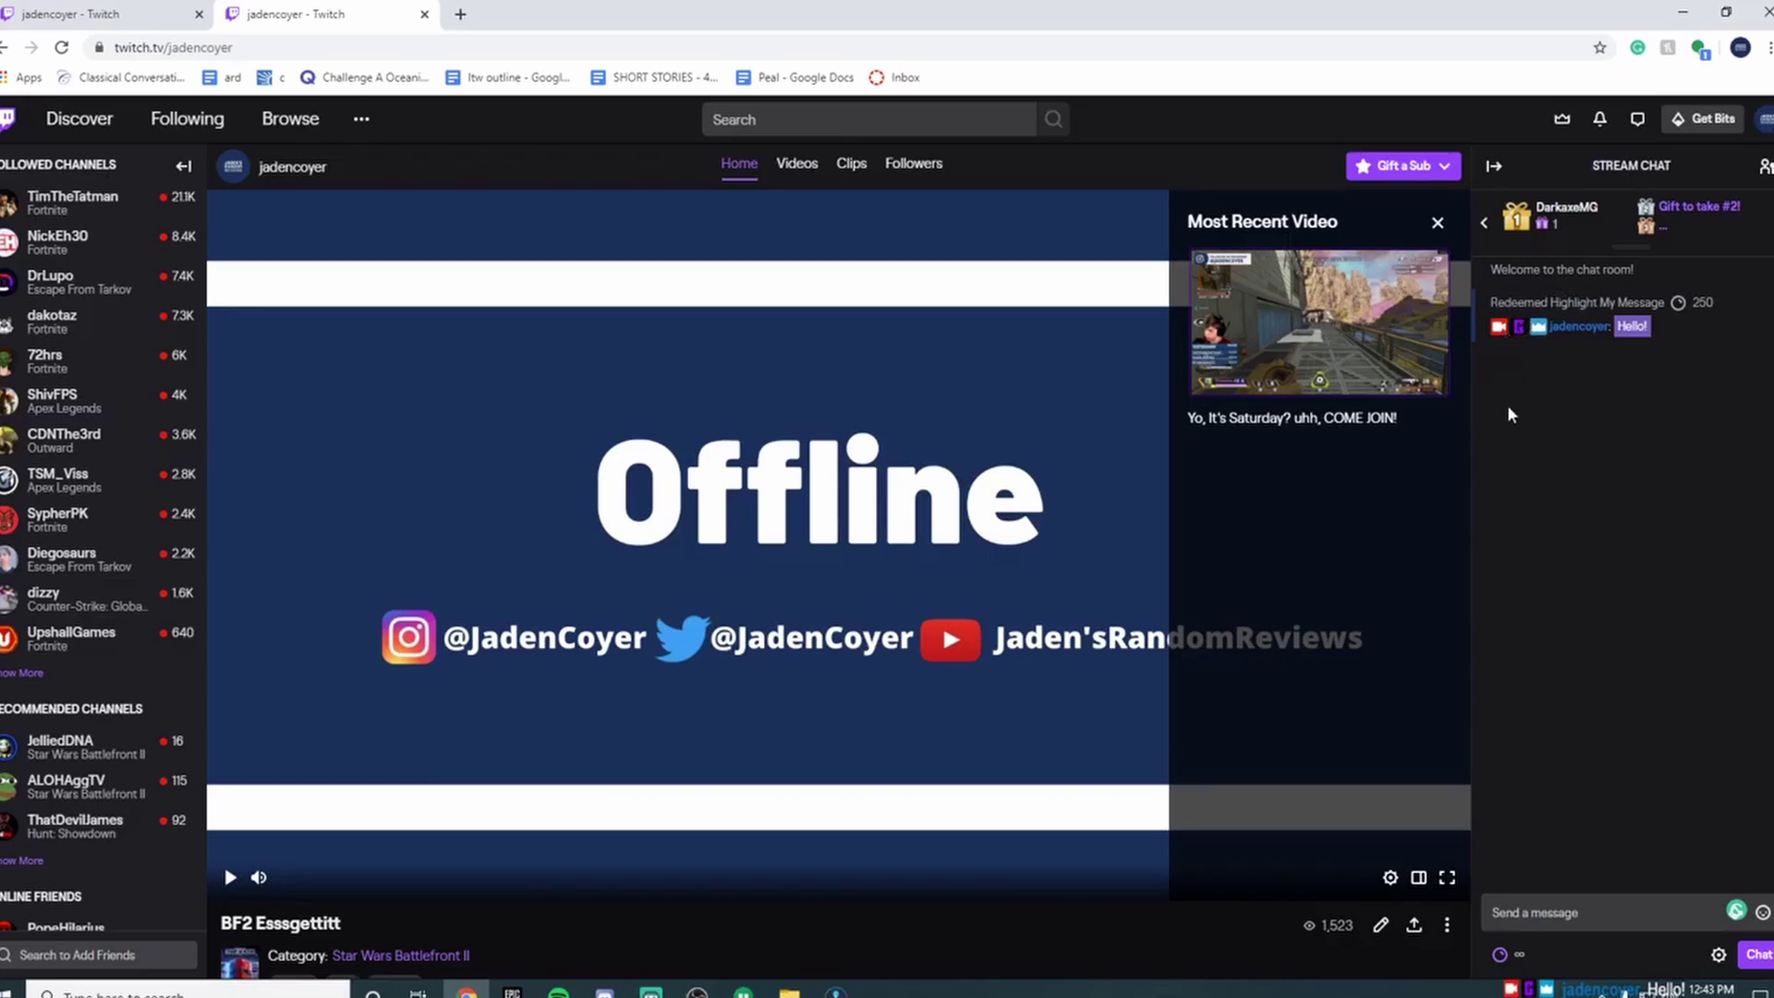